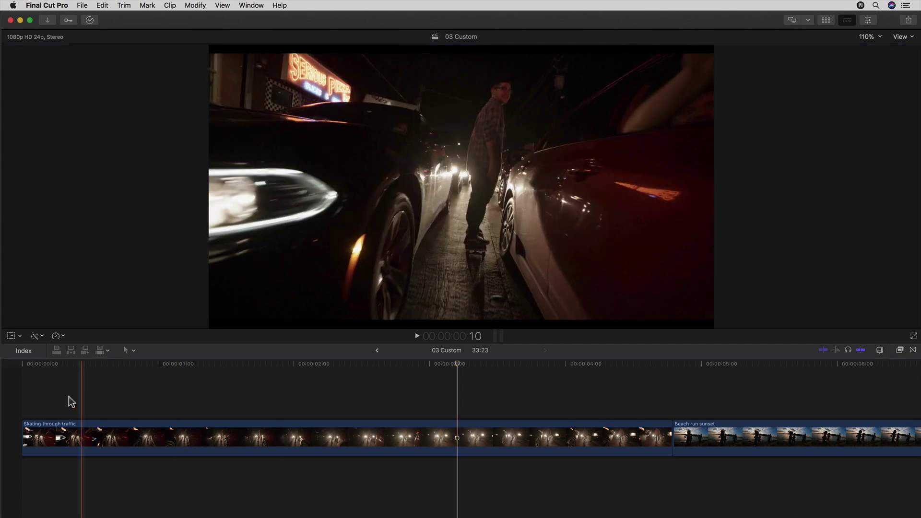
# Step: Park the playhead at 3:11 and apply mFlare 2 Beam Stream to the Skating through traffic clip
pyautogui.click(26, 400)
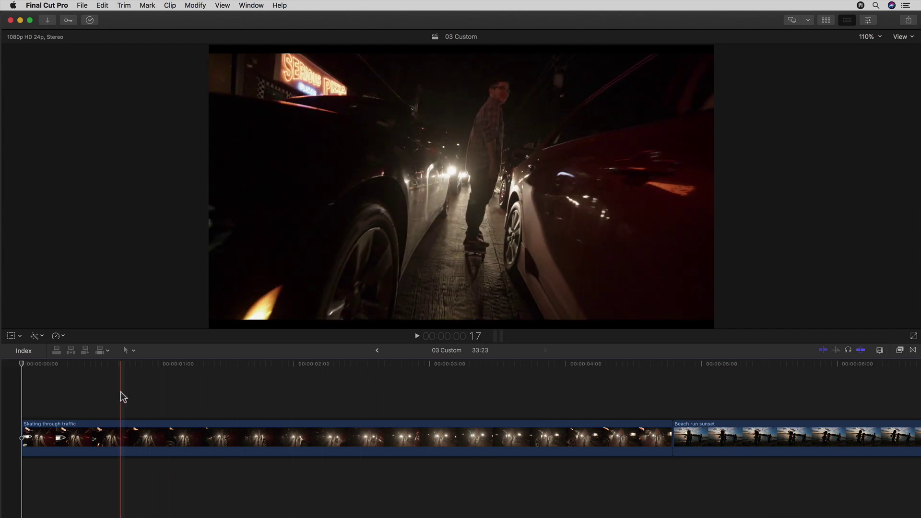
pyautogui.click(495, 386)
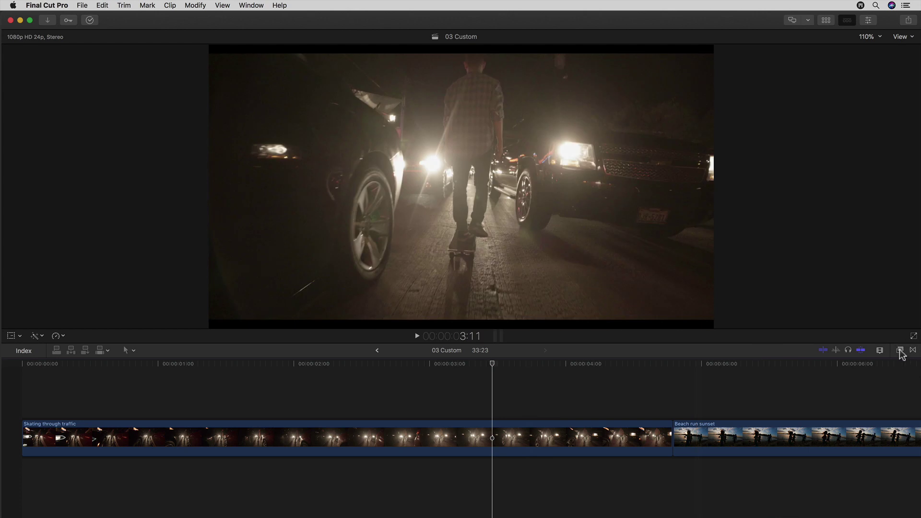
pyautogui.click(899, 350)
pyautogui.moveTo(843, 403); pyautogui.dragTo(542, 437)
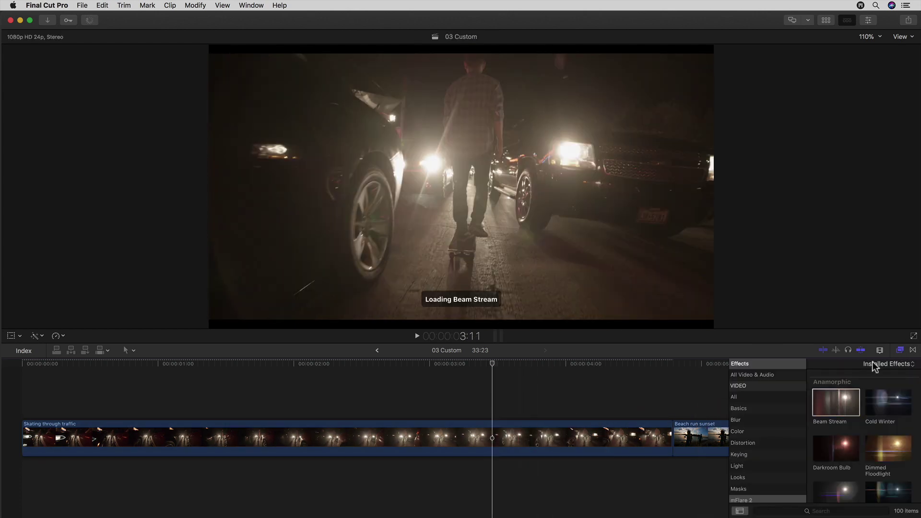
pyautogui.click(900, 351)
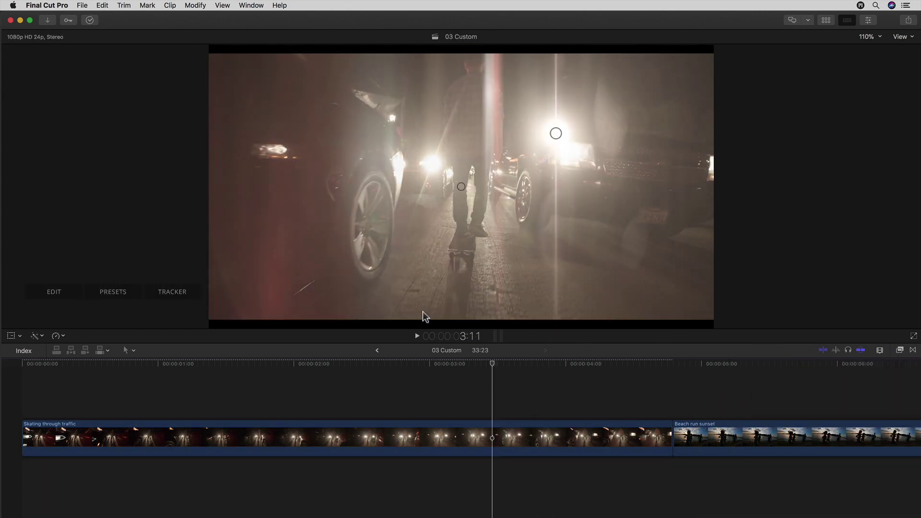
# Step: Centre the flare on the right-hand car's headlight and move the overlay options aside
pyautogui.moveTo(552, 140)
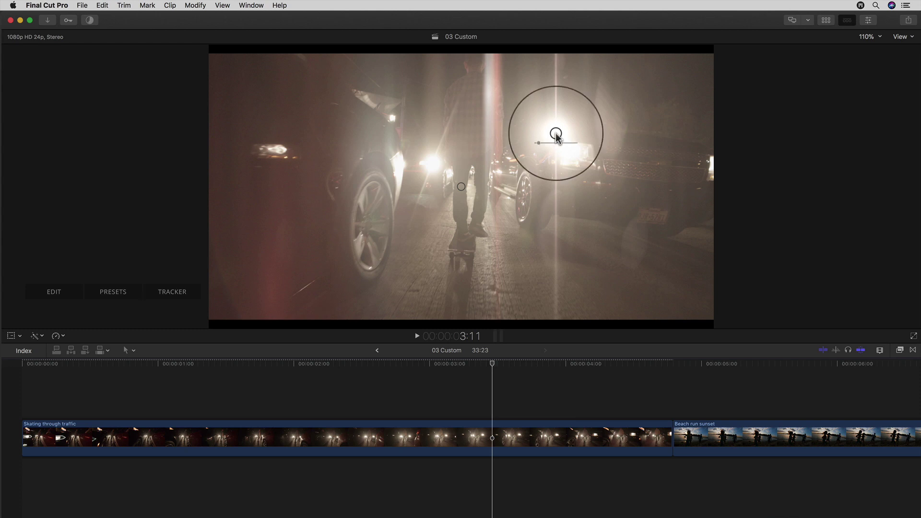
pyautogui.moveTo(572, 154); pyautogui.dragTo(577, 160)
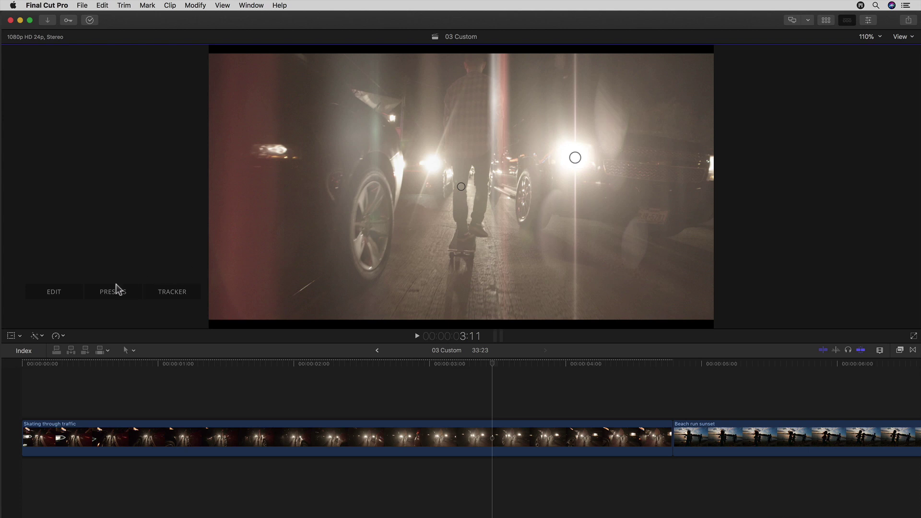
pyautogui.moveTo(101, 296); pyautogui.dragTo(212, 298)
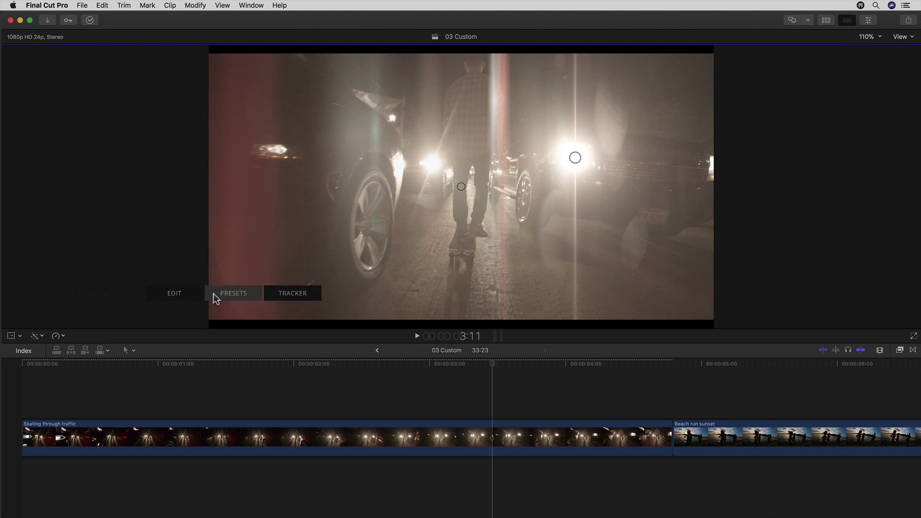
# Step: Open the mFlare 2 editor over the viewer and start a blank new flare project, clearing all objects
pyautogui.click(175, 295)
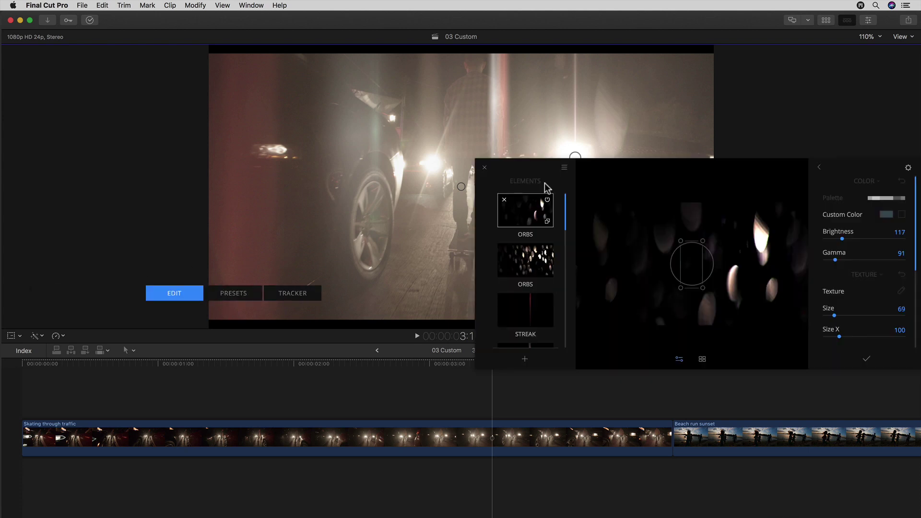
pyautogui.moveTo(543, 171); pyautogui.dragTo(279, 263)
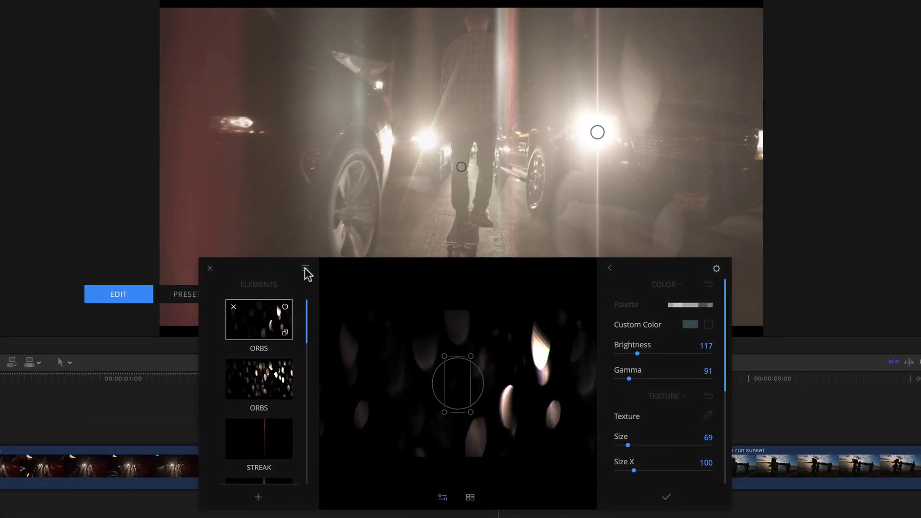
pyautogui.click(305, 268)
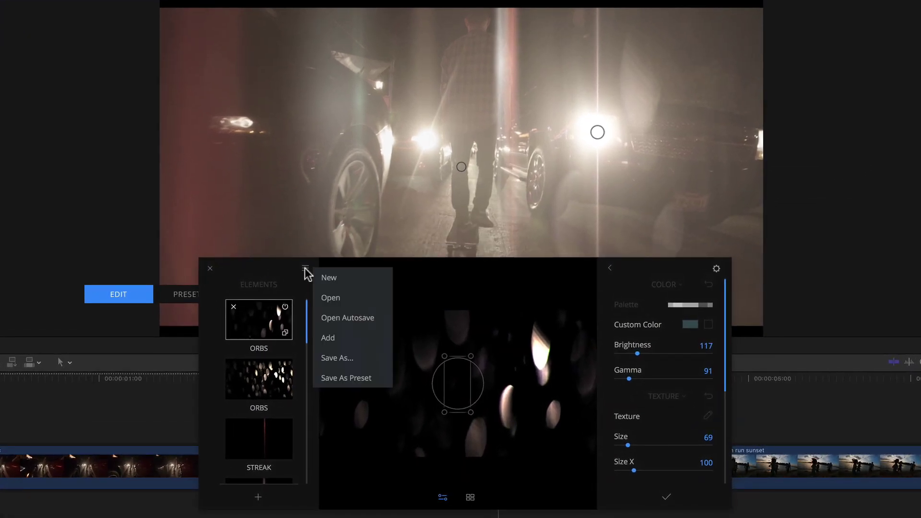
pyautogui.click(329, 278)
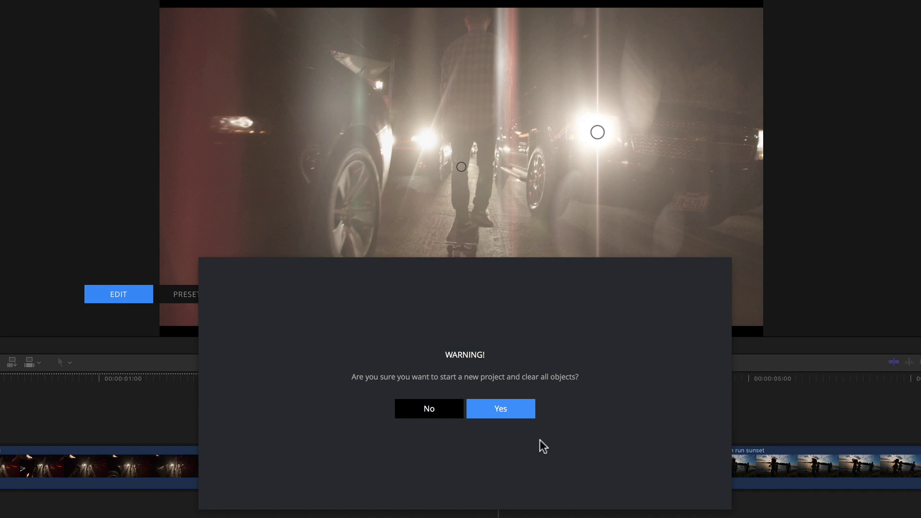
pyautogui.click(506, 412)
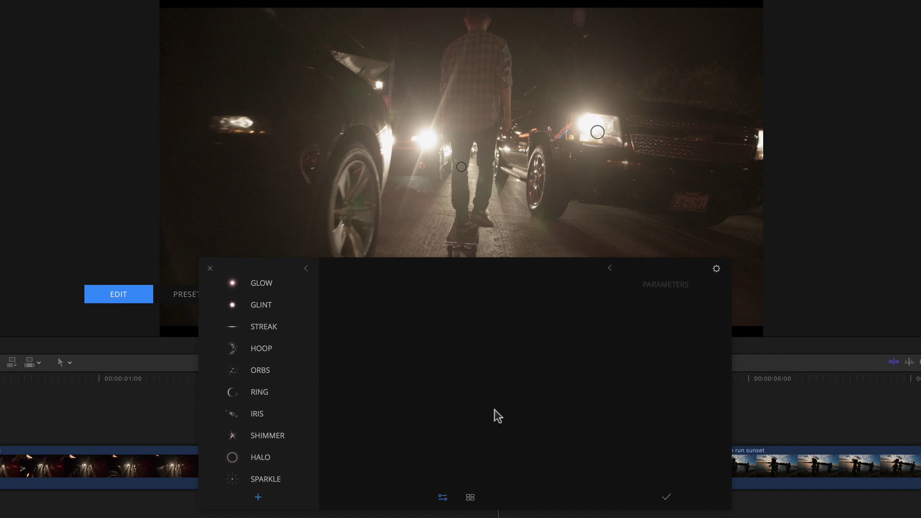
# Step: Add a Streak element, drawing a thin teal streak across the headlight
pyautogui.click(262, 329)
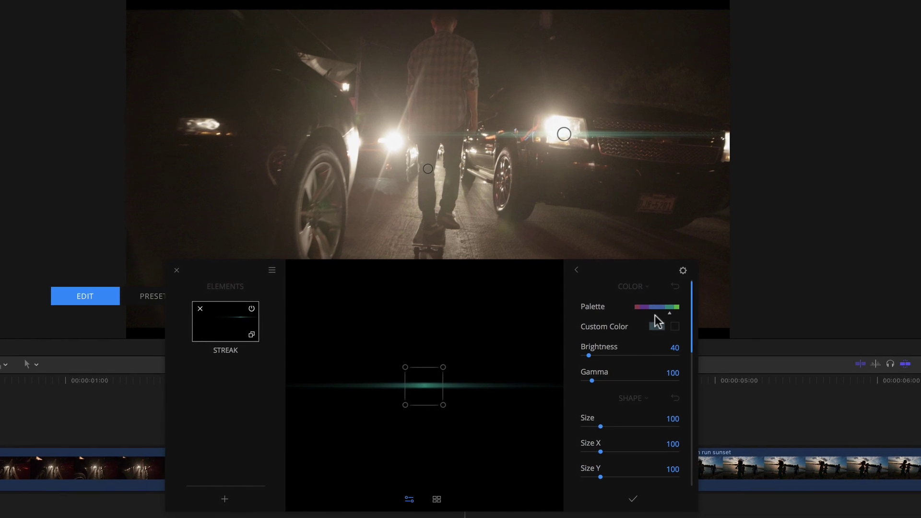
# Step: Set Beam Stream's Color Palette Mode to 3 colors, rotated to yellow, orange and red
pyautogui.press('super+4')
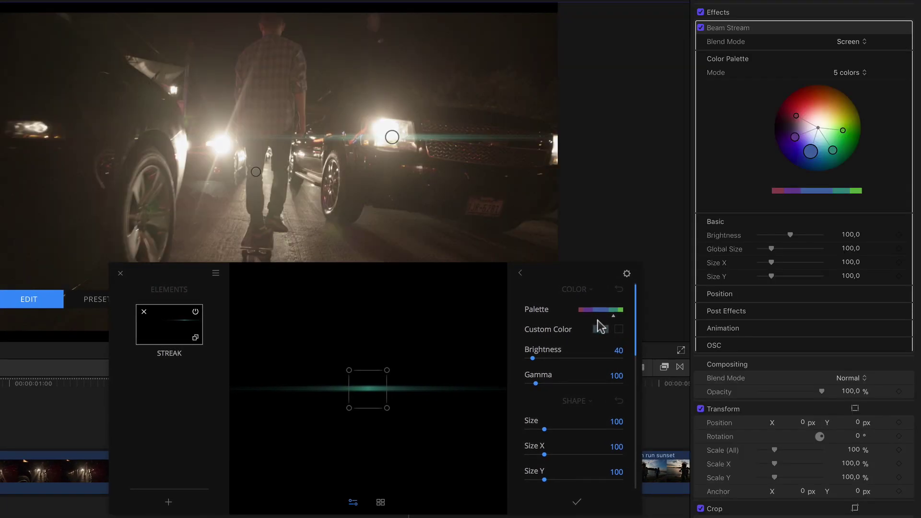
pyautogui.scroll(-1, 597, 324)
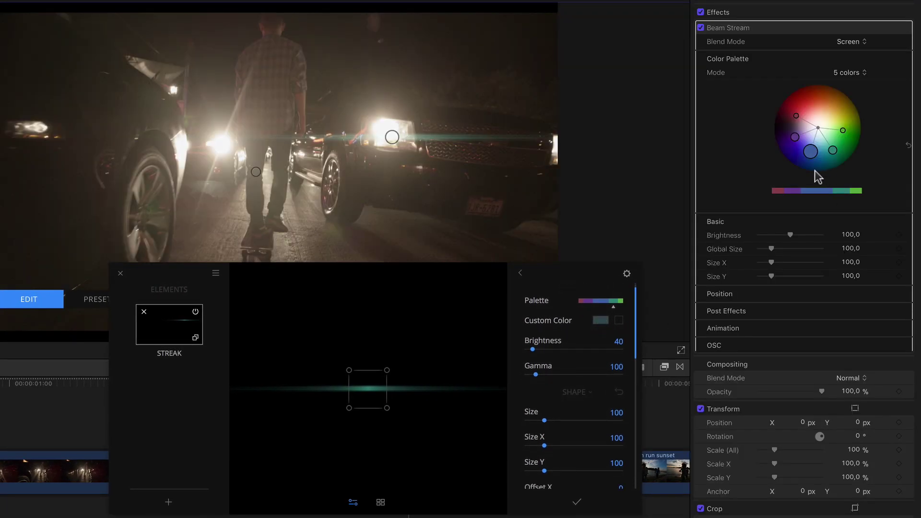
pyautogui.click(852, 73)
pyautogui.click(850, 63)
pyautogui.moveTo(811, 153)
pyautogui.mouseDown()
pyautogui.moveTo(832, 147)
pyautogui.moveTo(841, 122)
pyautogui.moveTo(831, 102)
pyautogui.mouseUp()
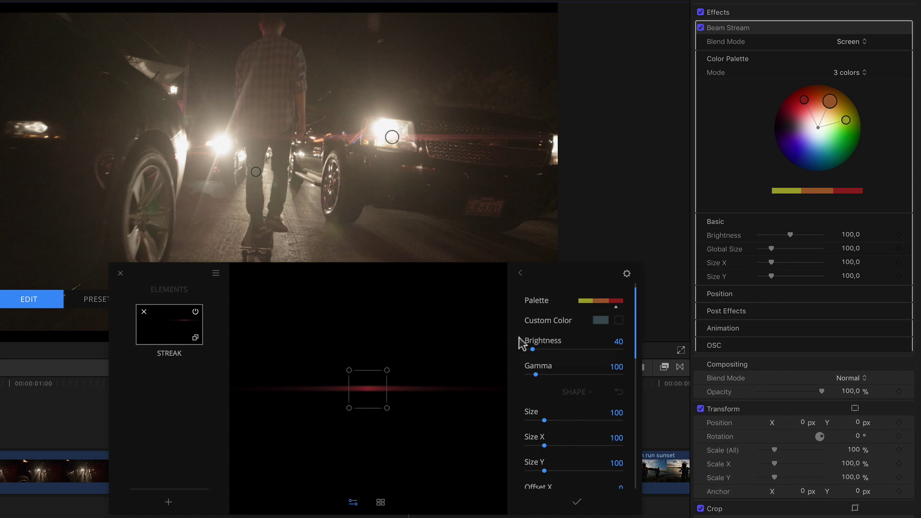
# Step: Try custom colours on the streak, then tint it orange from the palette
pyautogui.click(602, 302)
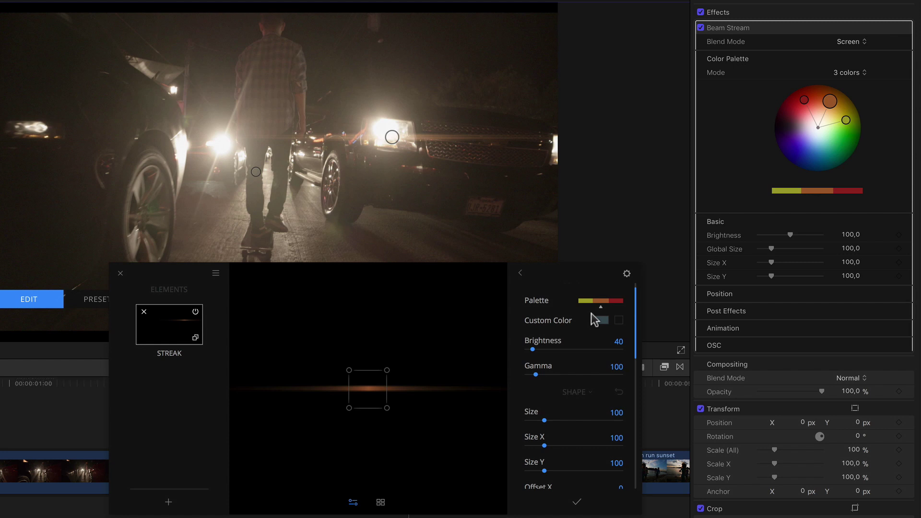
pyautogui.click(618, 320)
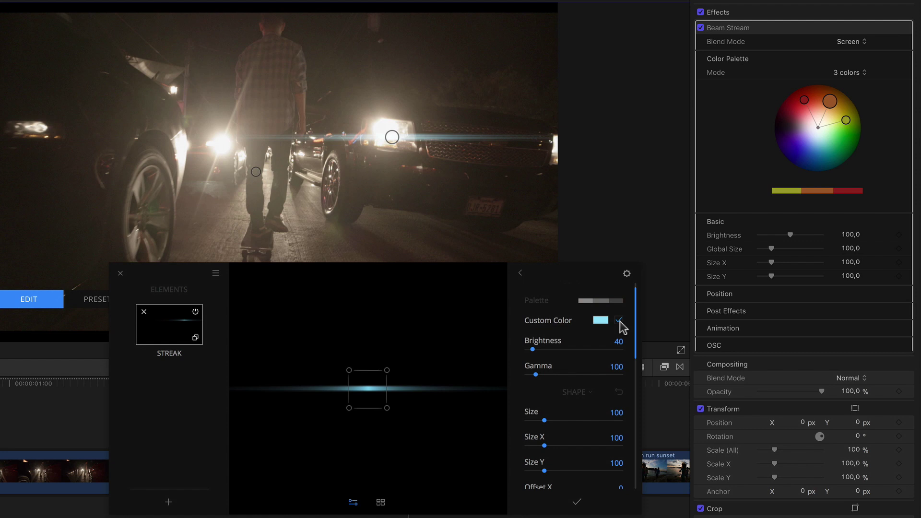
pyautogui.click(600, 321)
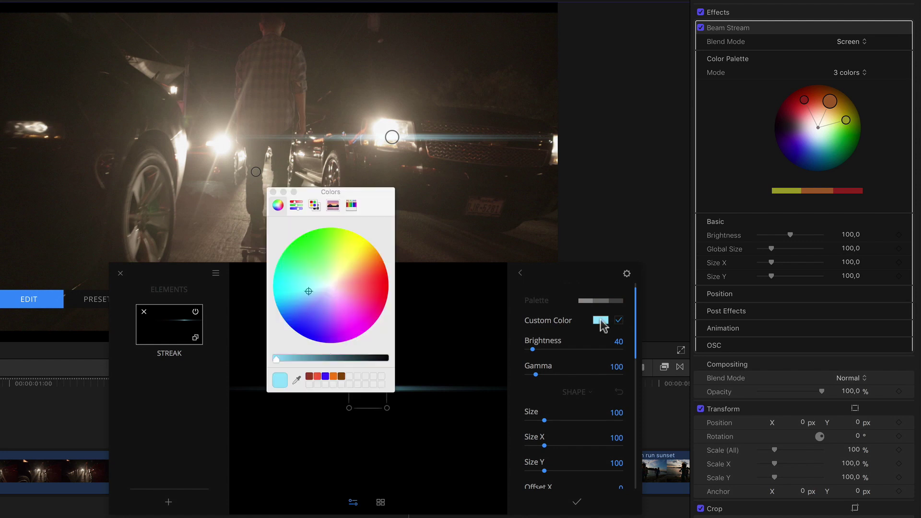
pyautogui.moveTo(349, 307)
pyautogui.mouseDown()
pyautogui.moveTo(322, 319)
pyautogui.moveTo(308, 250)
pyautogui.moveTo(363, 255)
pyautogui.mouseUp()
pyautogui.moveTo(373, 288)
pyautogui.mouseDown()
pyautogui.moveTo(390, 302)
pyautogui.moveTo(302, 255)
pyautogui.moveTo(279, 294)
pyautogui.moveTo(353, 274)
pyautogui.moveTo(312, 323)
pyautogui.moveTo(319, 280)
pyautogui.mouseUp()
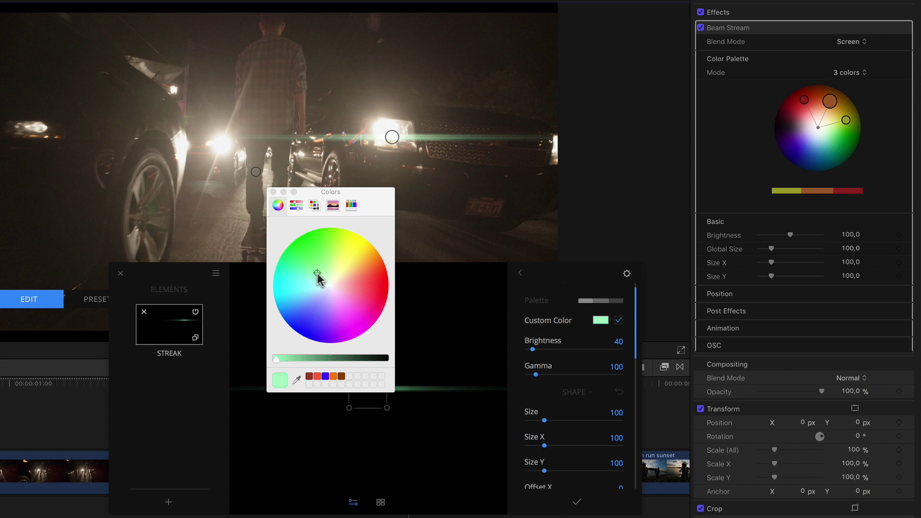
pyautogui.click(273, 192)
pyautogui.click(619, 319)
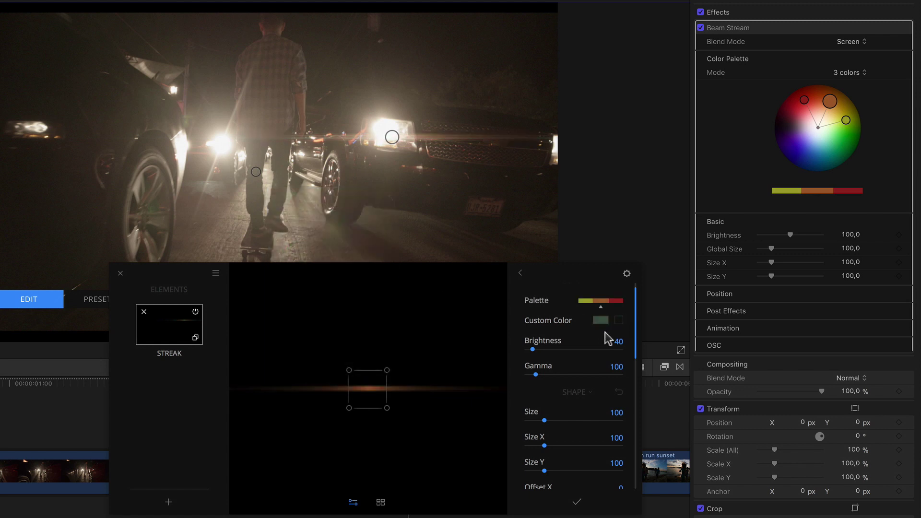
pyautogui.click(586, 300)
pyautogui.click(606, 302)
# Step: Nudge the flare onto the headlight, thin the streak and rotate it about 40° counterclockwise
pyautogui.scroll(-1, 608, 307)
pyautogui.moveTo(392, 139); pyautogui.dragTo(389, 137)
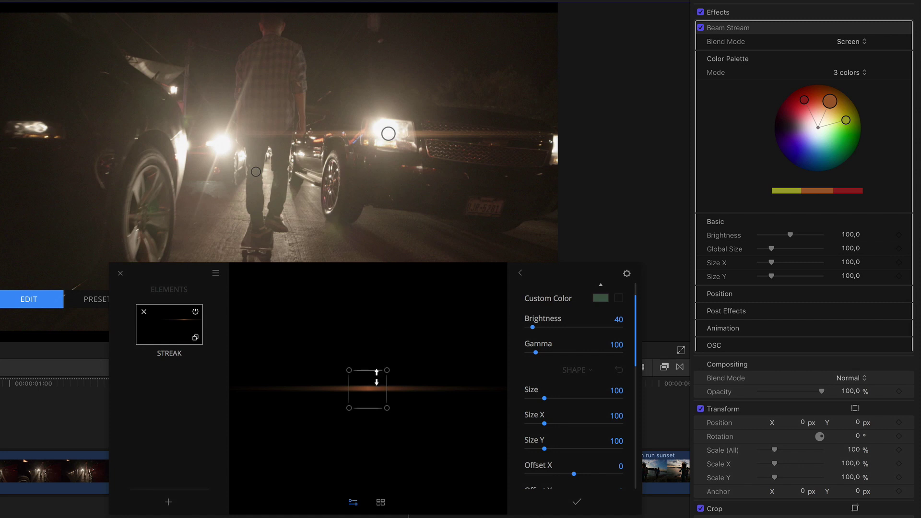
pyautogui.moveTo(376, 376); pyautogui.dragTo(375, 380)
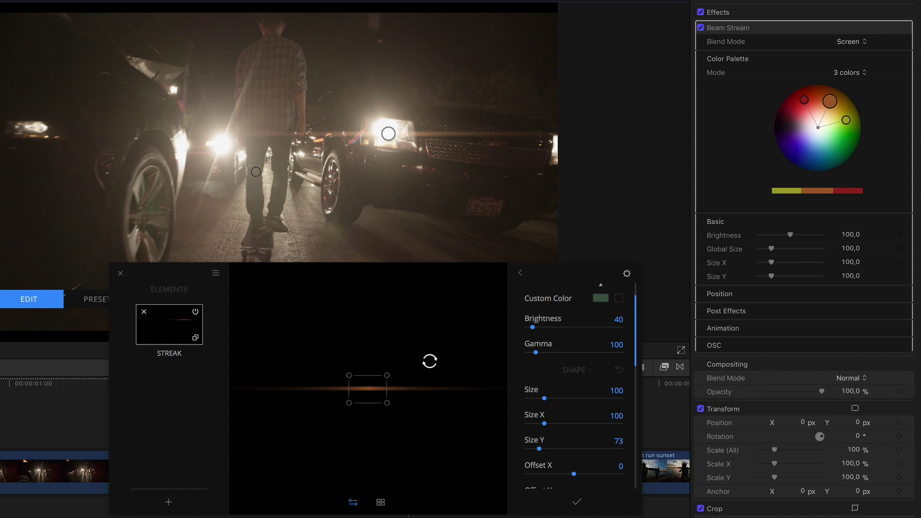
pyautogui.moveTo(436, 358)
pyautogui.mouseDown()
pyautogui.moveTo(415, 331)
pyautogui.moveTo(360, 311)
pyautogui.mouseUp()
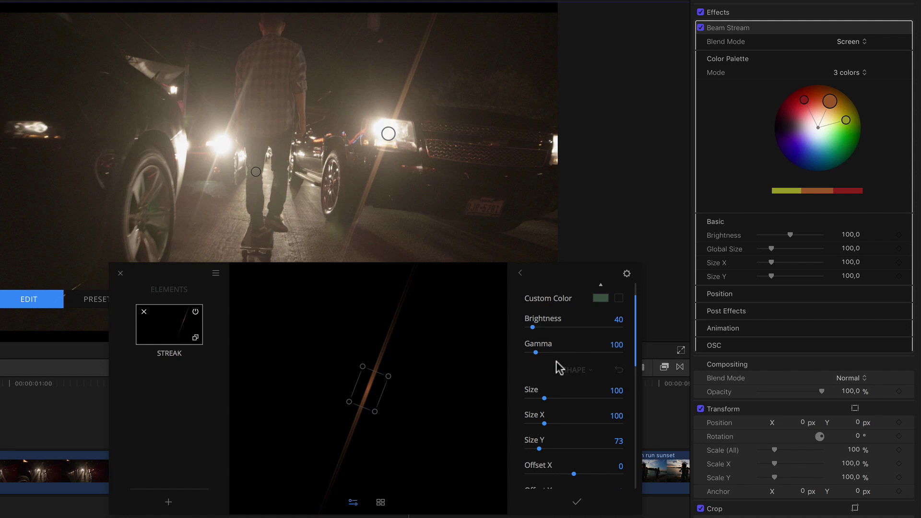
# Step: Set the streak's Brightness to 20 and slim it down to Size Y 62
pyautogui.click(619, 321)
pyautogui.write('20')
pyautogui.press('Return')
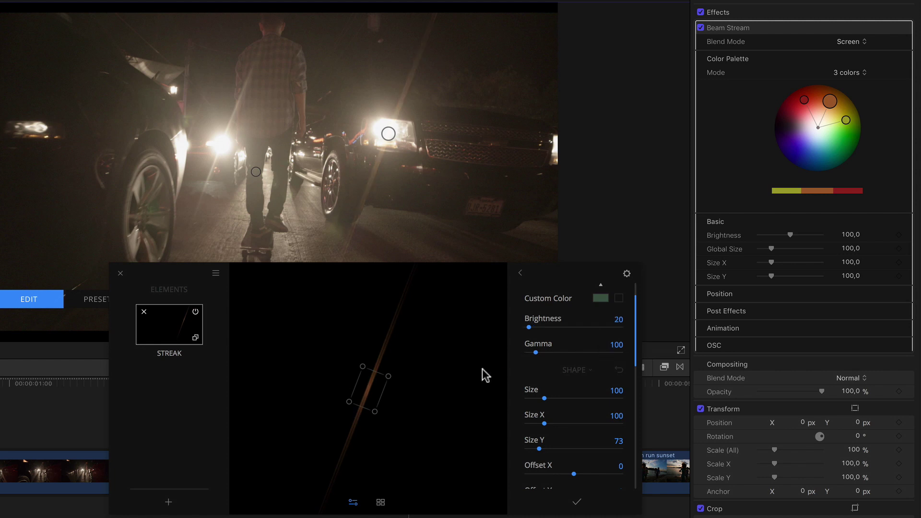
pyautogui.moveTo(390, 401); pyautogui.dragTo(387, 400)
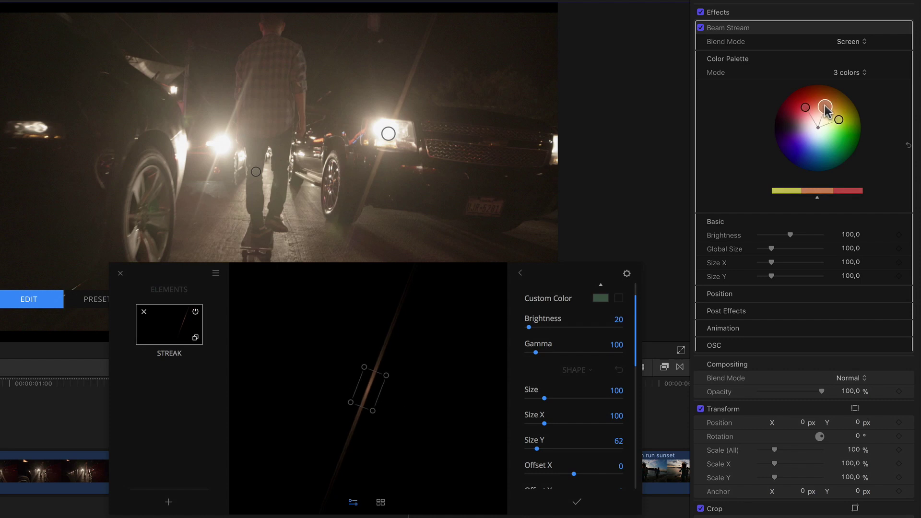
# Step: Raise the streak's Smoothness to 62
pyautogui.scroll(-10, 531, 379)
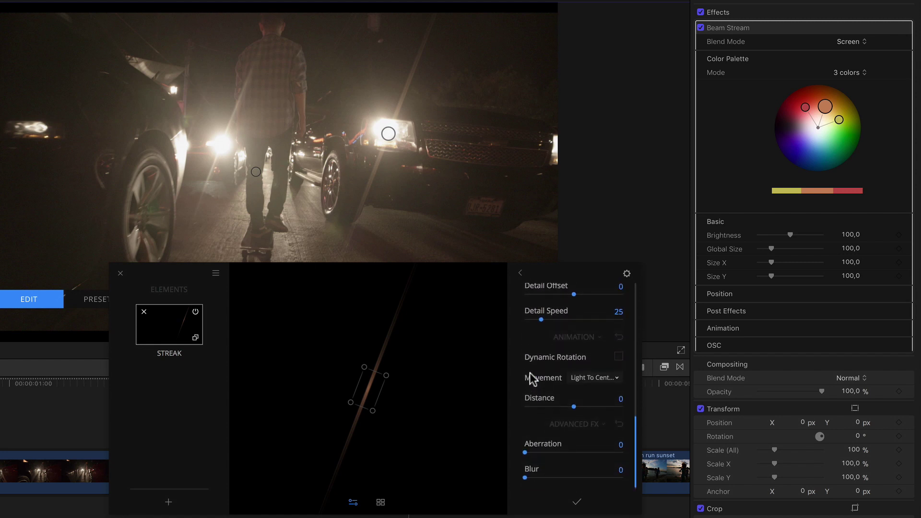
pyautogui.scroll(4, 532, 379)
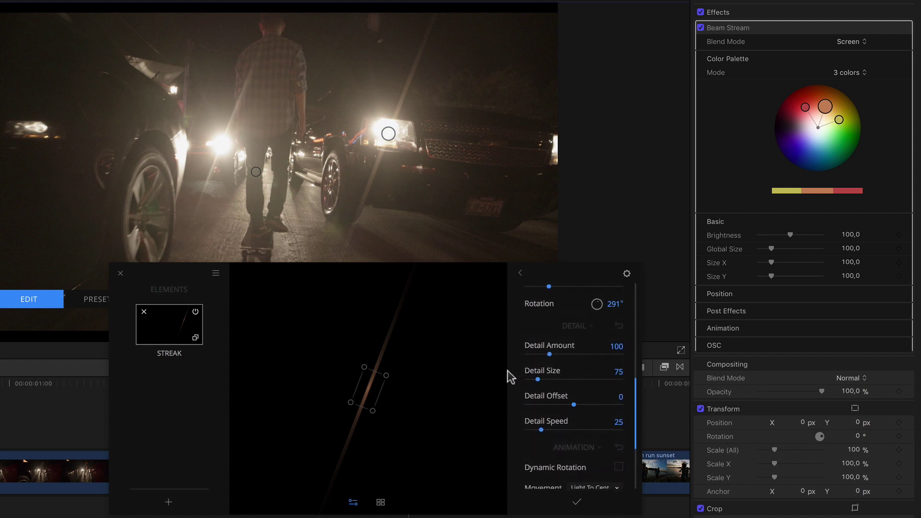
pyautogui.scroll(5, 511, 376)
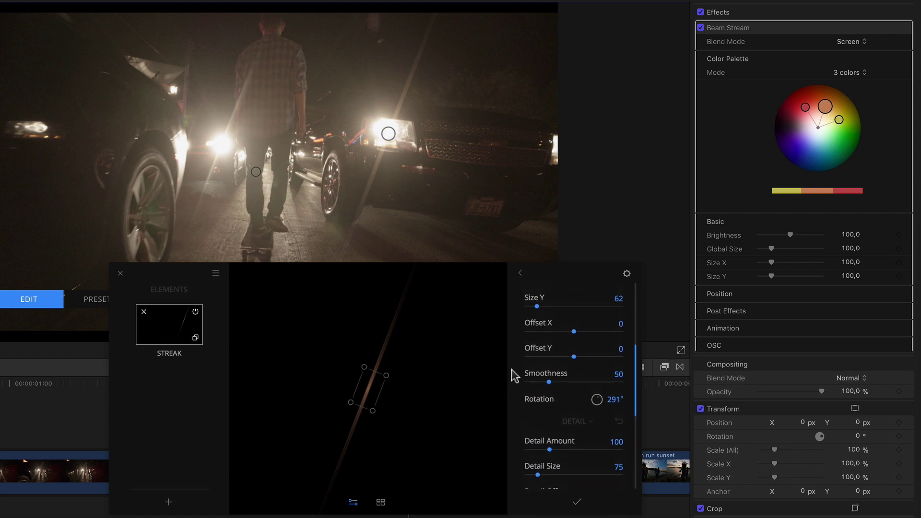
pyautogui.scroll(3, 511, 370)
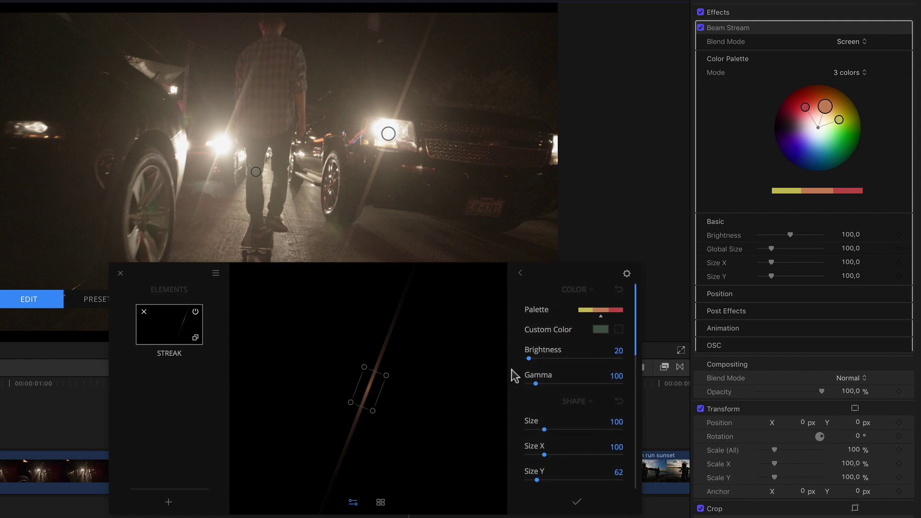
pyautogui.scroll(-3, 512, 376)
pyautogui.scroll(-5, 512, 375)
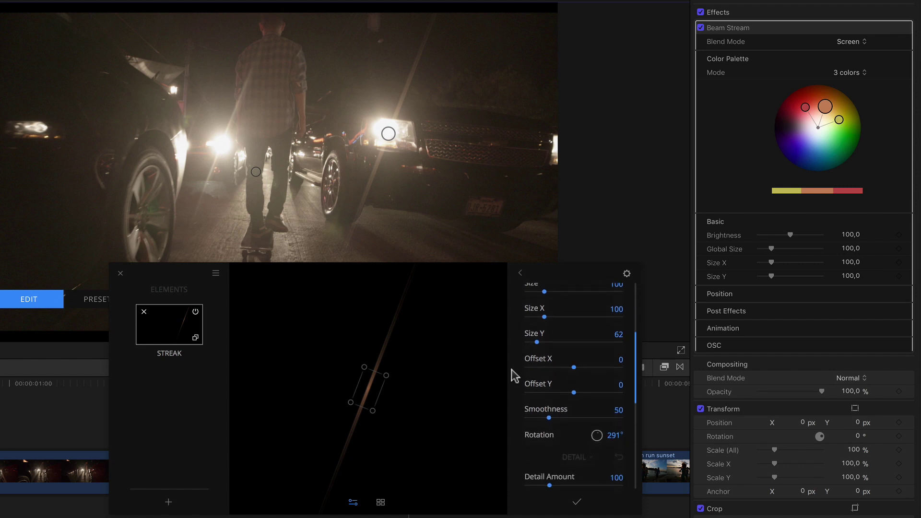
pyautogui.scroll(-5, 512, 376)
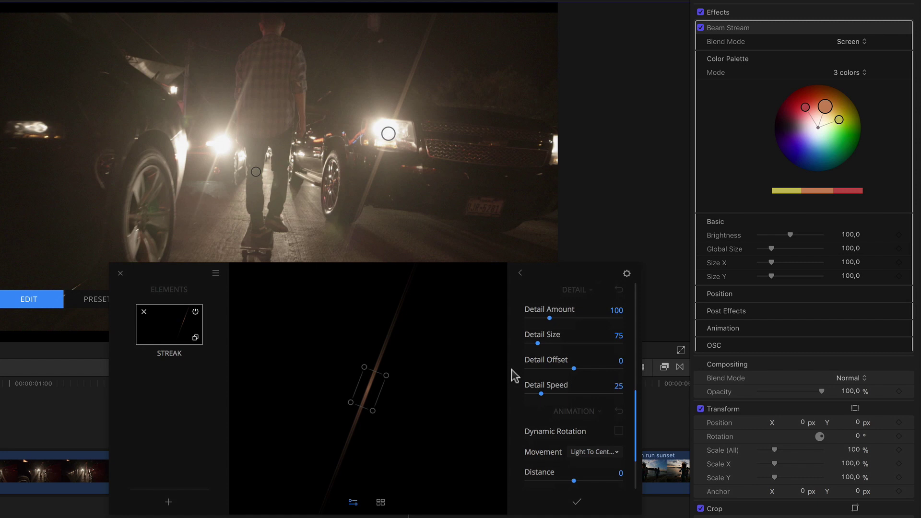
pyautogui.scroll(7, 512, 375)
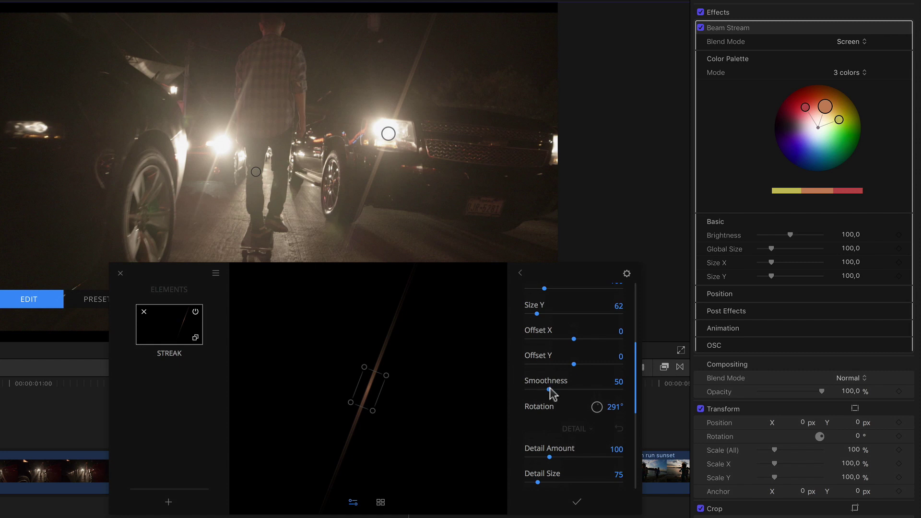
pyautogui.moveTo(549, 389); pyautogui.dragTo(555, 390)
# Step: Collapse the Color, Shape and Animation groups, leaving only Detail settings expanded
pyautogui.scroll(-5, 512, 388)
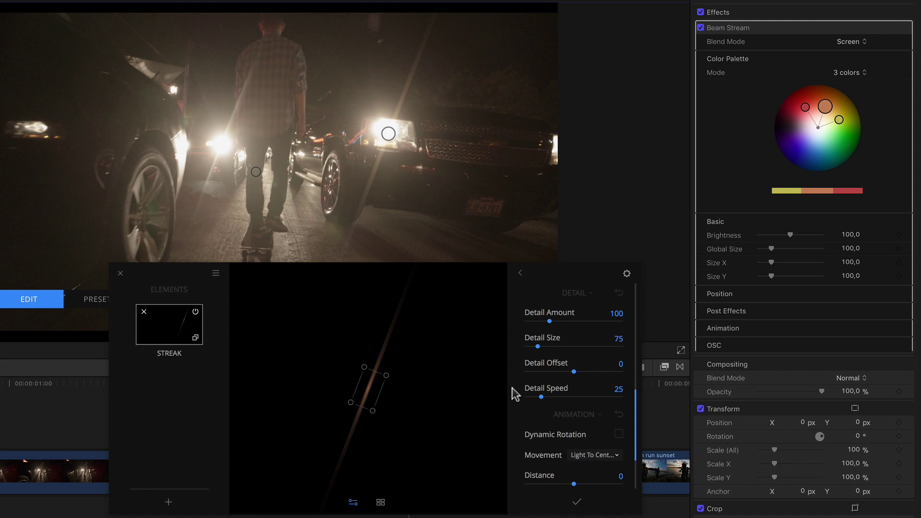
pyautogui.scroll(6, 513, 389)
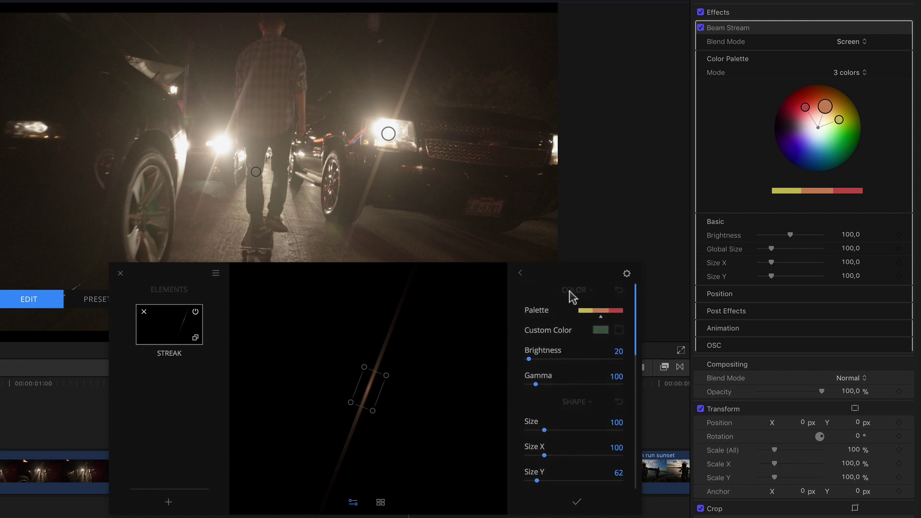
pyautogui.click(574, 291)
pyautogui.click(573, 311)
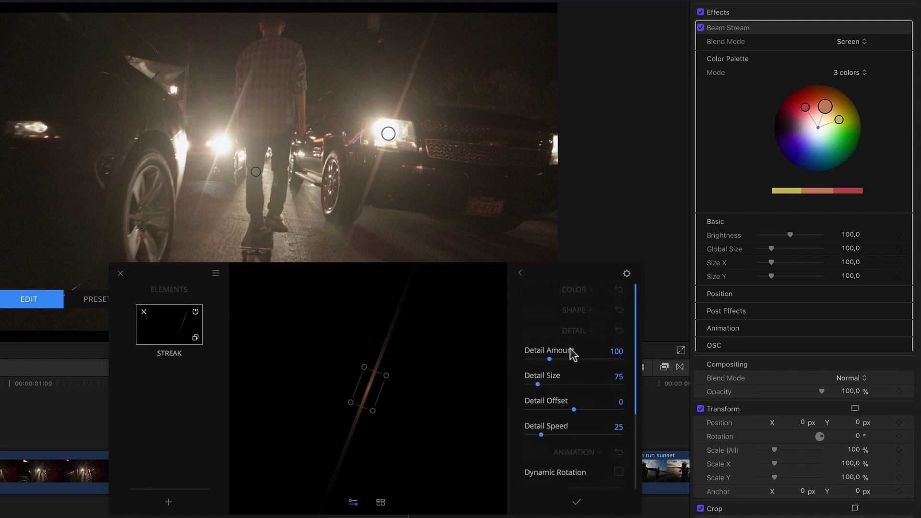
pyautogui.click(581, 455)
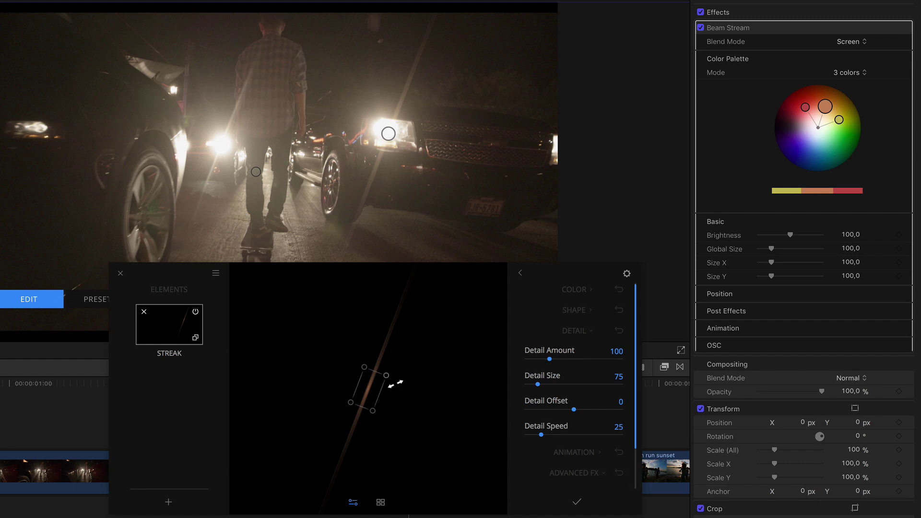
# Step: Enlarge the streak and set Detail Amount 292, Size 76, Offset 13 and Speed 87
pyautogui.moveTo(395, 384); pyautogui.dragTo(435, 368)
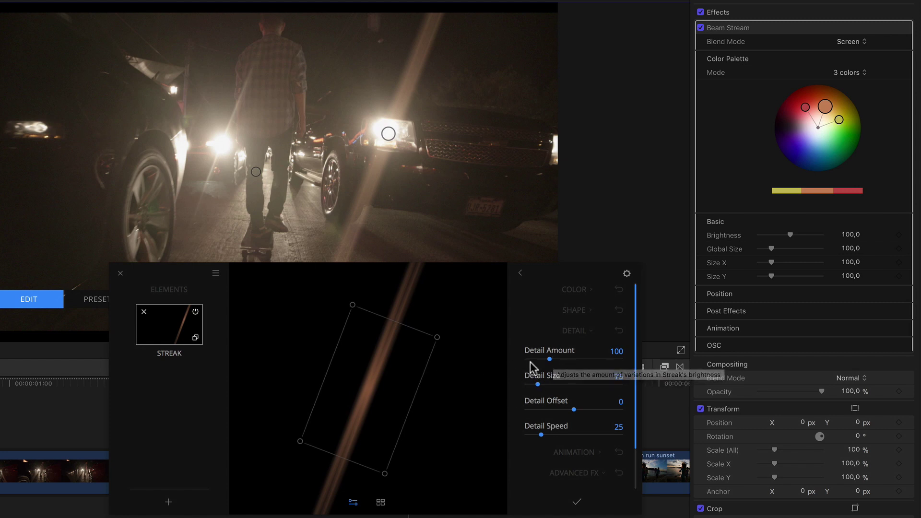
pyautogui.moveTo(548, 359)
pyautogui.mouseDown()
pyautogui.moveTo(631, 362)
pyautogui.moveTo(595, 362)
pyautogui.mouseUp()
pyautogui.moveTo(537, 384)
pyautogui.mouseDown()
pyautogui.moveTo(595, 385)
pyautogui.moveTo(520, 386)
pyautogui.moveTo(537, 385)
pyautogui.mouseUp()
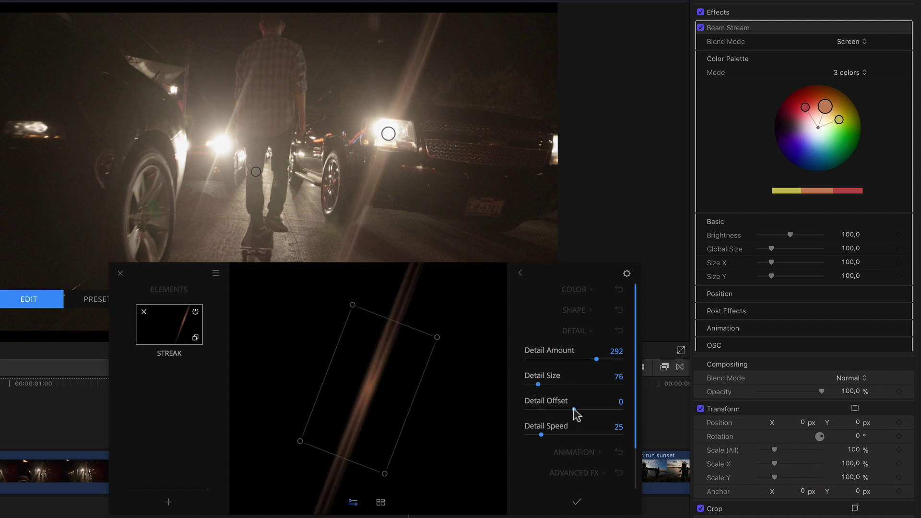
pyautogui.moveTo(574, 410)
pyautogui.mouseDown()
pyautogui.moveTo(555, 412)
pyautogui.moveTo(587, 410)
pyautogui.mouseUp()
pyautogui.moveTo(541, 434); pyautogui.dragTo(582, 434)
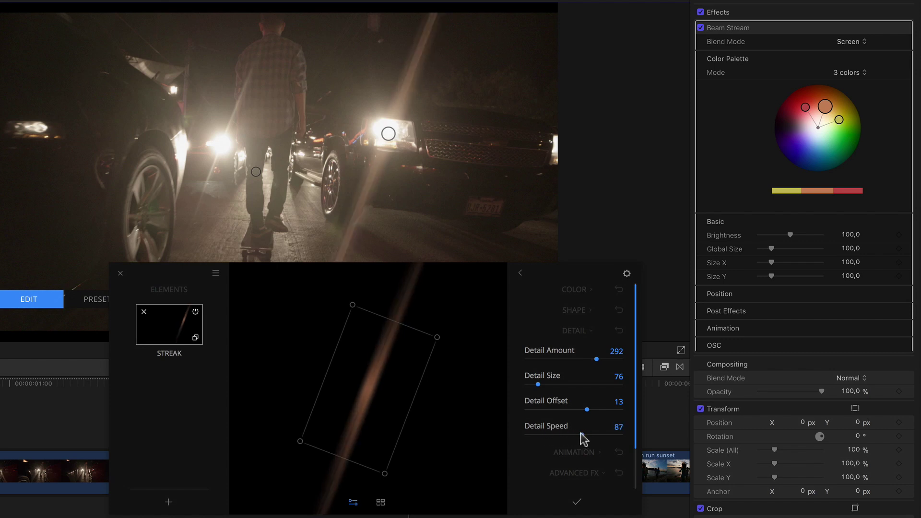
pyautogui.moveTo(405, 150)
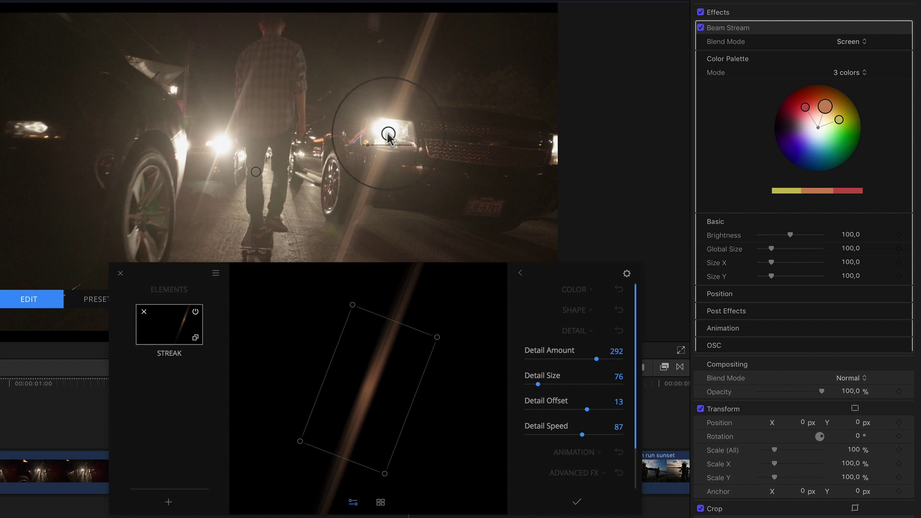
pyautogui.moveTo(385, 132)
pyautogui.mouseDown()
pyautogui.moveTo(242, 103)
pyautogui.moveTo(269, 144)
pyautogui.moveTo(410, 180)
pyautogui.moveTo(473, 173)
pyautogui.moveTo(380, 134)
pyautogui.moveTo(389, 130)
pyautogui.mouseUp()
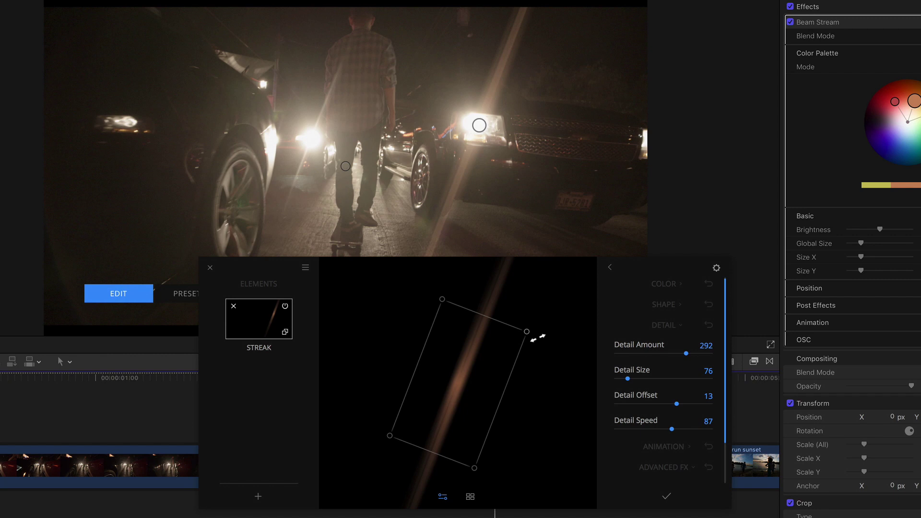
# Step: Shrink the streak to a small thin diagonal, expand Animation and collapse Advanced FX
pyautogui.moveTo(537, 337); pyautogui.dragTo(498, 353)
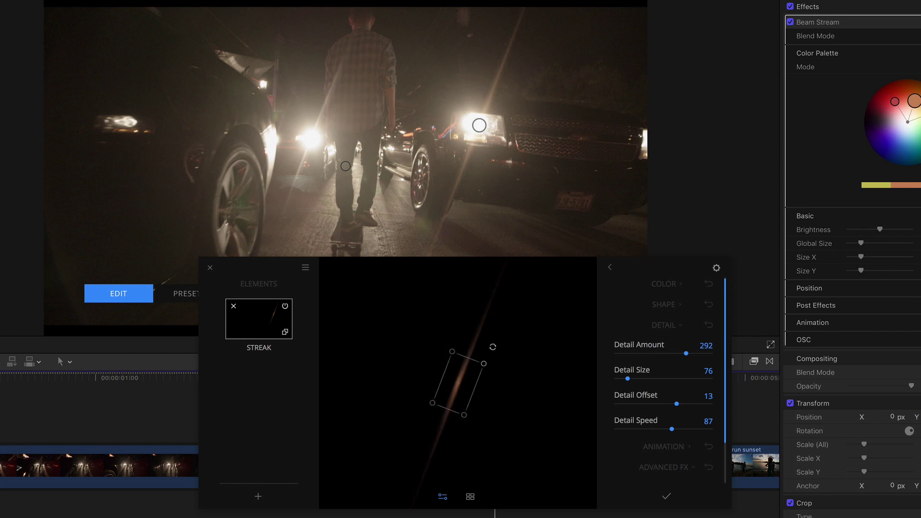
pyautogui.click(656, 450)
pyautogui.scroll(-3, 656, 450)
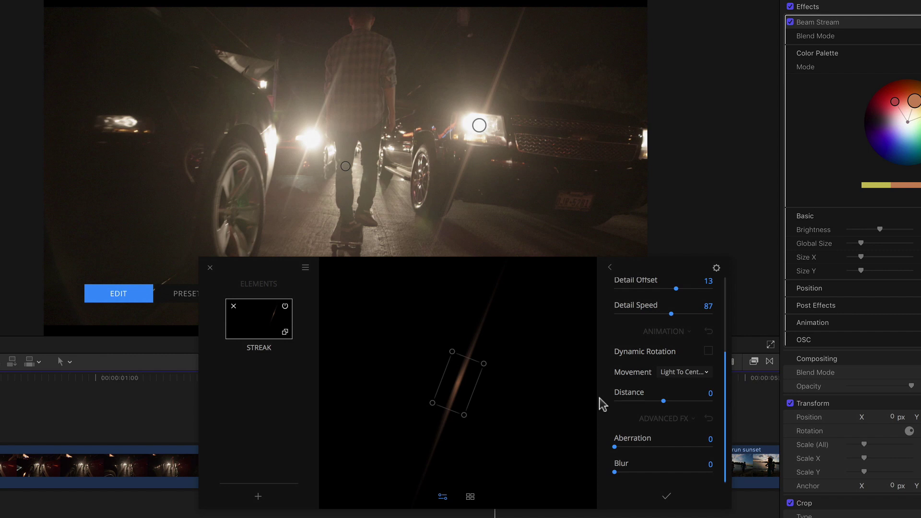
pyautogui.click(631, 421)
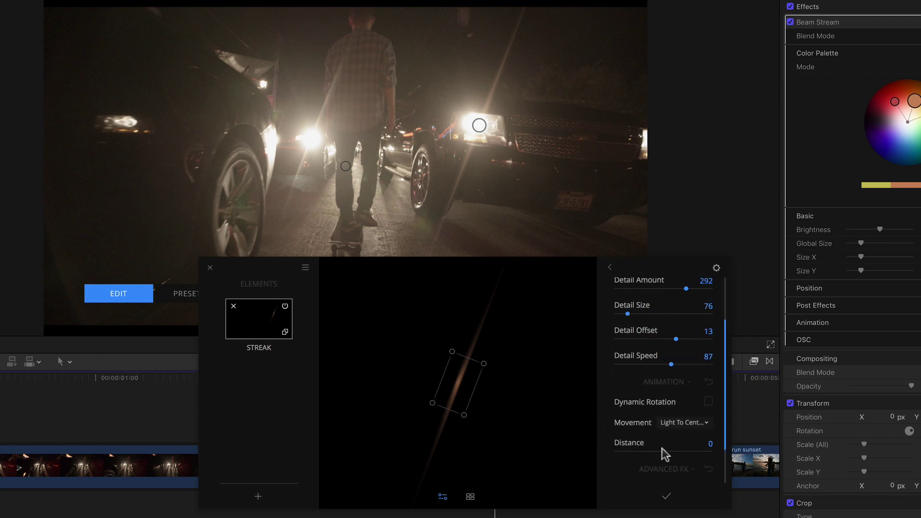
pyautogui.scroll(-2, 659, 439)
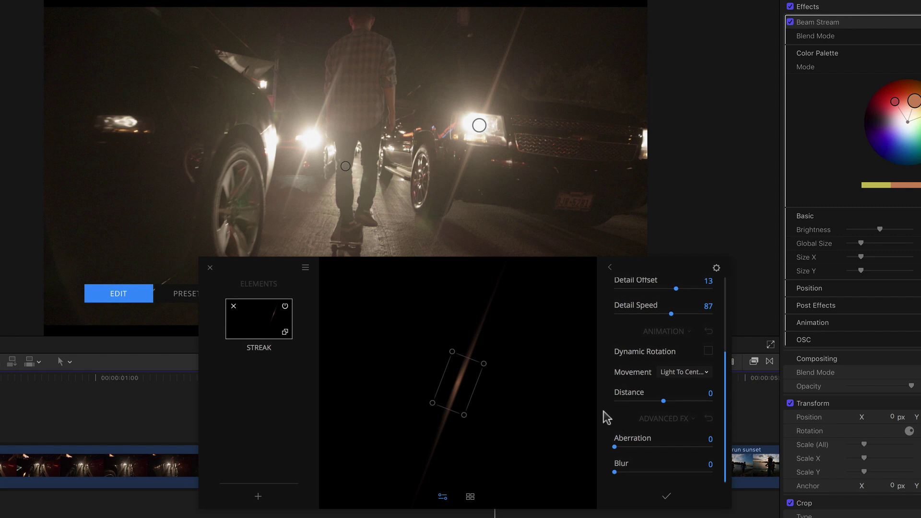
# Step: Turn on Dynamic Rotation with Light To Center movement, rotate the streak and shift the light source
pyautogui.click(708, 352)
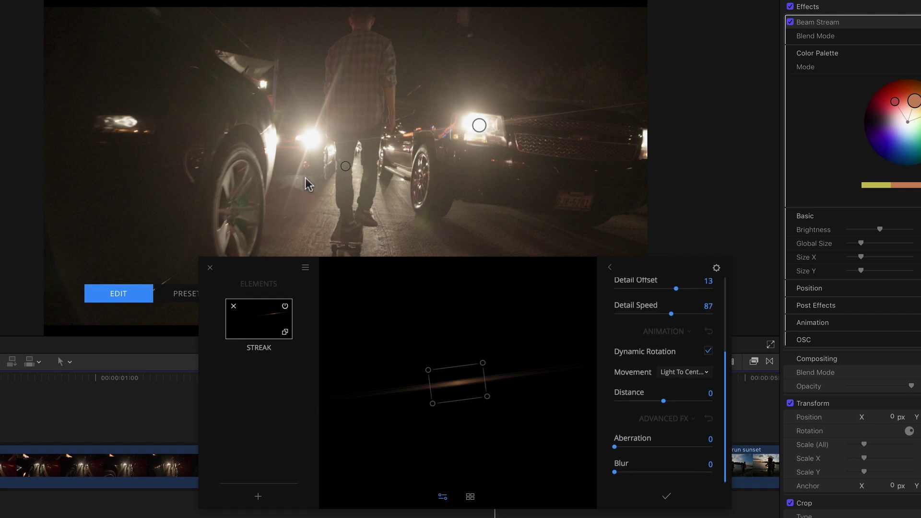
pyautogui.click(690, 373)
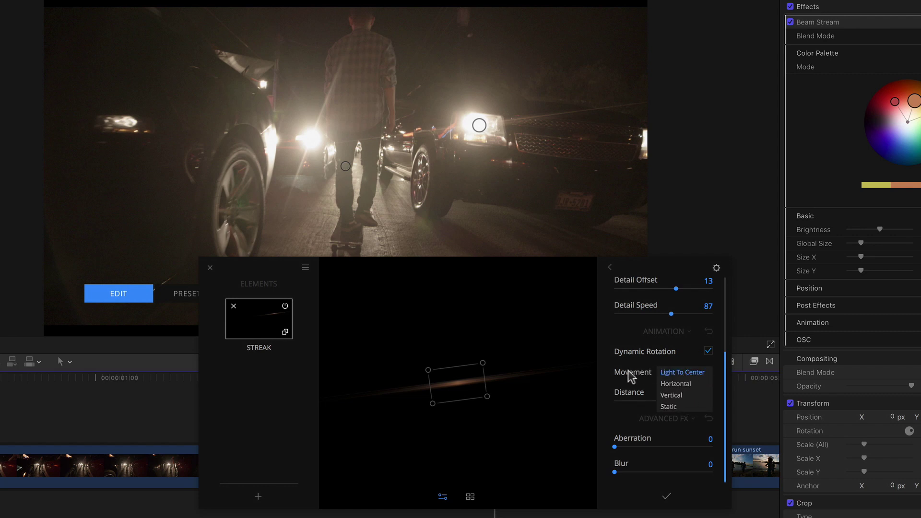
pyautogui.click(643, 355)
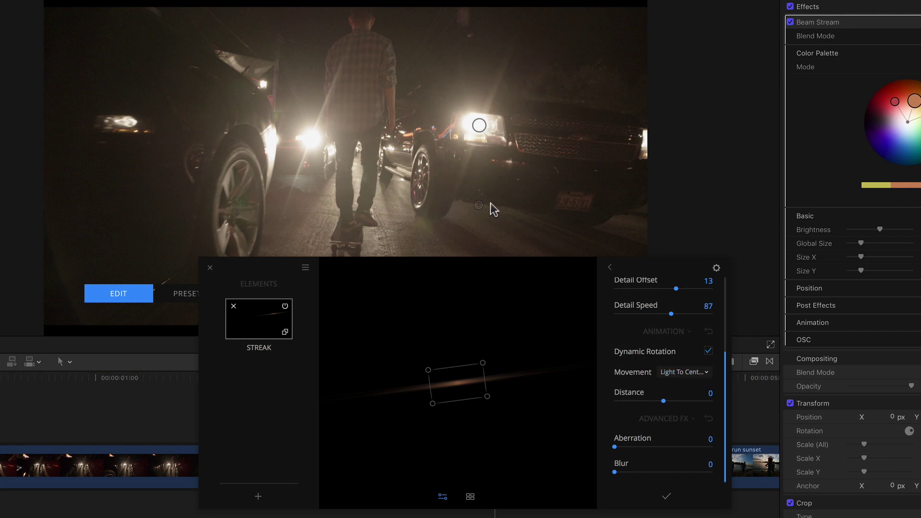
pyautogui.moveTo(346, 166); pyautogui.dragTo(385, 197)
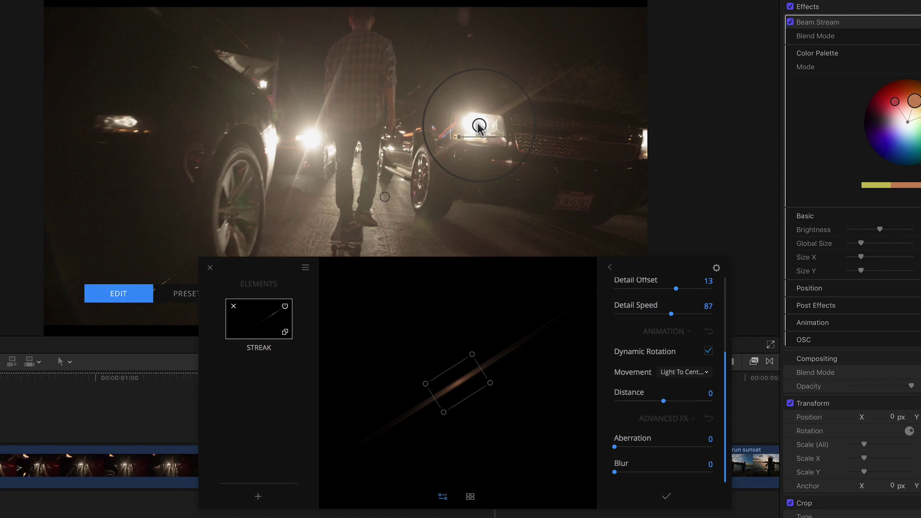
pyautogui.moveTo(479, 125)
pyautogui.mouseDown()
pyautogui.moveTo(353, 117)
pyautogui.moveTo(307, 144)
pyautogui.moveTo(359, 121)
pyautogui.moveTo(502, 106)
pyautogui.moveTo(623, 115)
pyautogui.moveTo(634, 133)
pyautogui.moveTo(225, 127)
pyautogui.moveTo(129, 160)
pyautogui.moveTo(161, 176)
pyautogui.moveTo(329, 165)
pyautogui.moveTo(369, 174)
pyautogui.moveTo(380, 194)
pyautogui.moveTo(361, 189)
pyautogui.moveTo(376, 220)
pyautogui.moveTo(452, 168)
pyautogui.moveTo(488, 124)
pyautogui.moveTo(478, 128)
pyautogui.mouseUp()
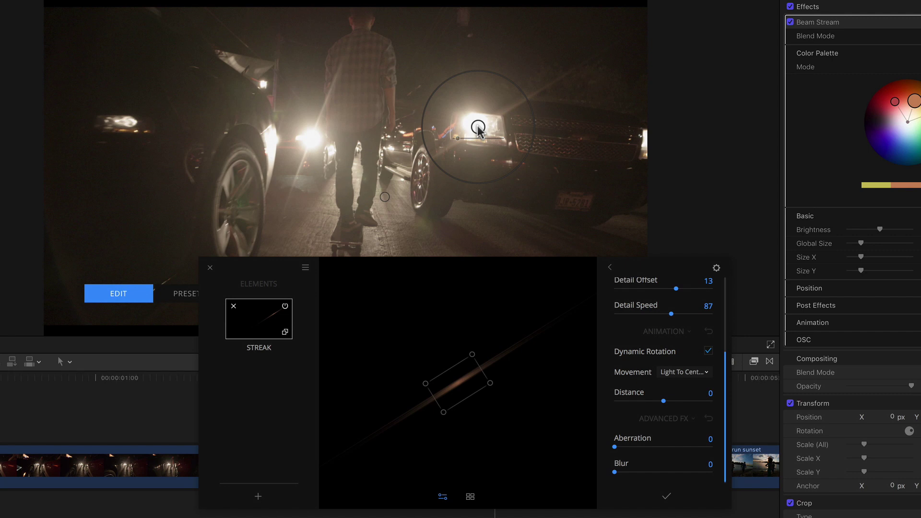
# Step: Preview Static movement, return to Light To Center, and turn Dynamic Rotation off
pyautogui.click(705, 374)
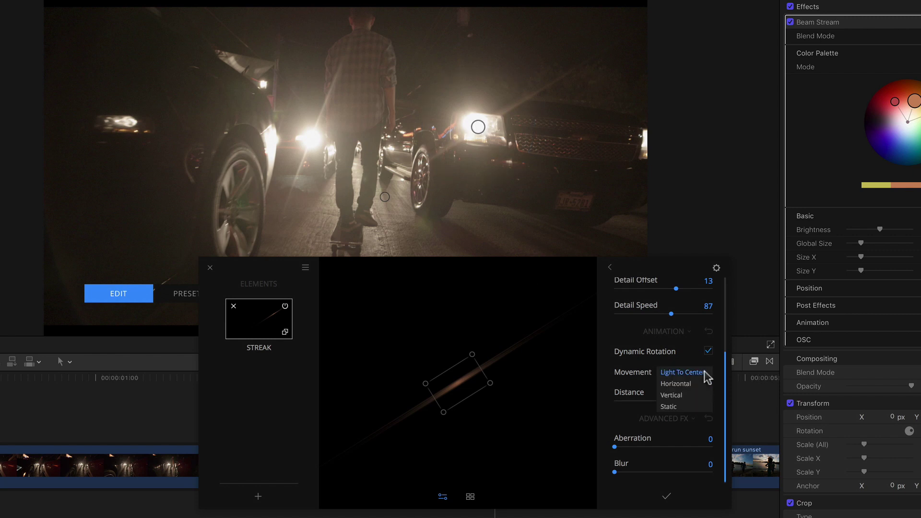
pyautogui.click(668, 407)
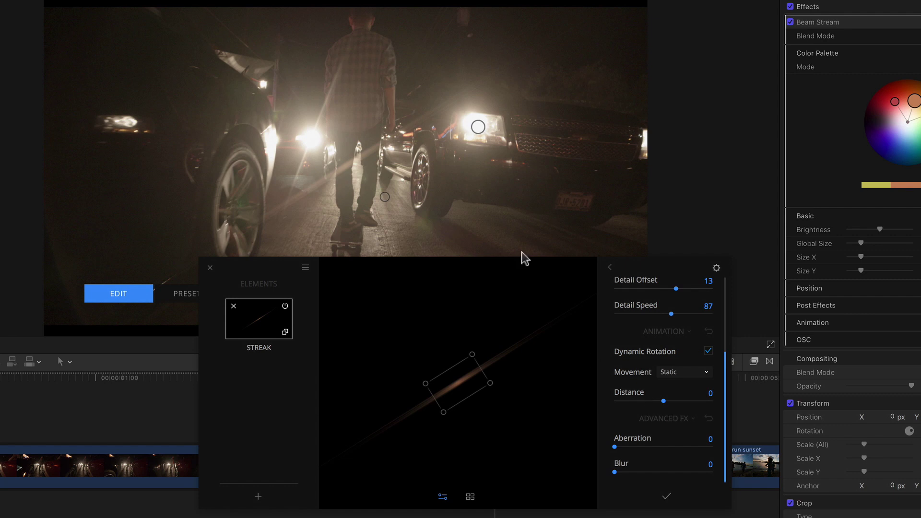
pyautogui.moveTo(477, 126)
pyautogui.mouseDown()
pyautogui.moveTo(359, 117)
pyautogui.moveTo(578, 140)
pyautogui.moveTo(274, 127)
pyautogui.moveTo(524, 150)
pyautogui.moveTo(330, 148)
pyautogui.moveTo(462, 137)
pyautogui.moveTo(478, 126)
pyautogui.mouseUp()
pyautogui.click(709, 352)
pyautogui.click(705, 372)
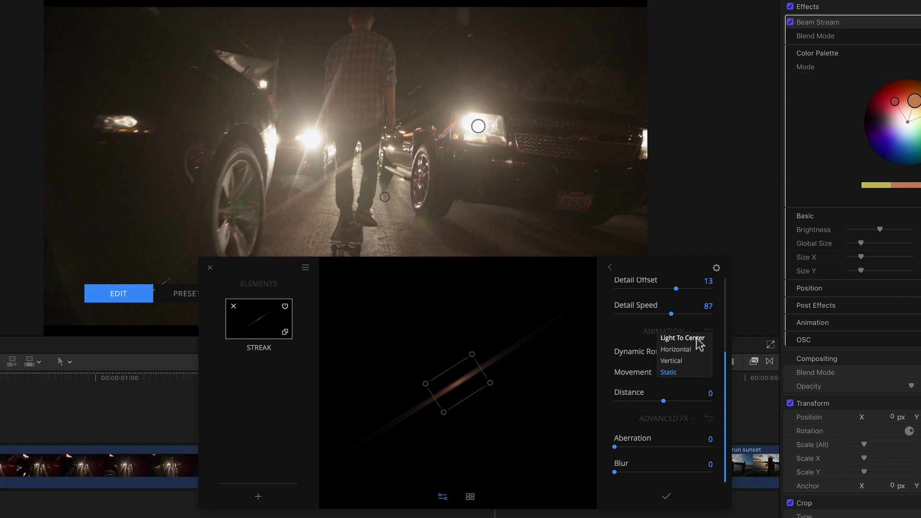
pyautogui.click(695, 336)
pyautogui.click(708, 353)
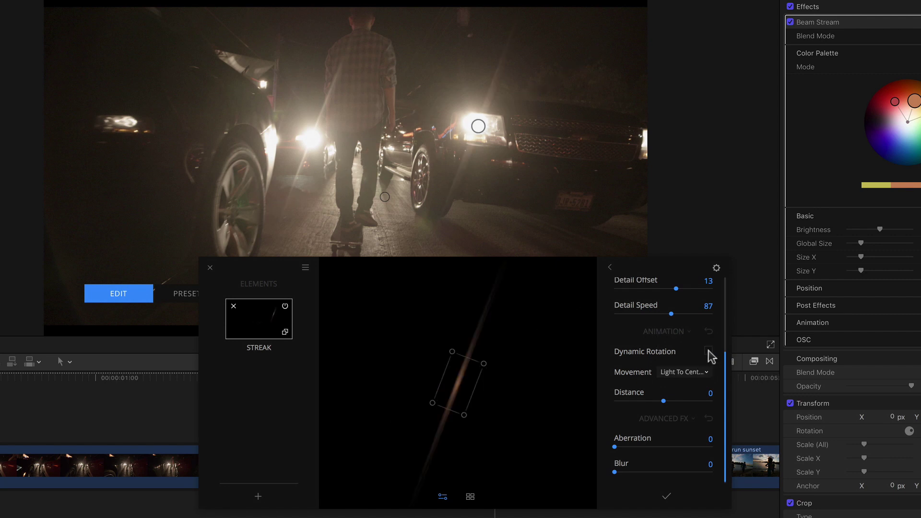
# Step: Add a Glow with Brightness 76, Gamma 86 and Smoothness 15, then add a Halo element
pyautogui.click(258, 497)
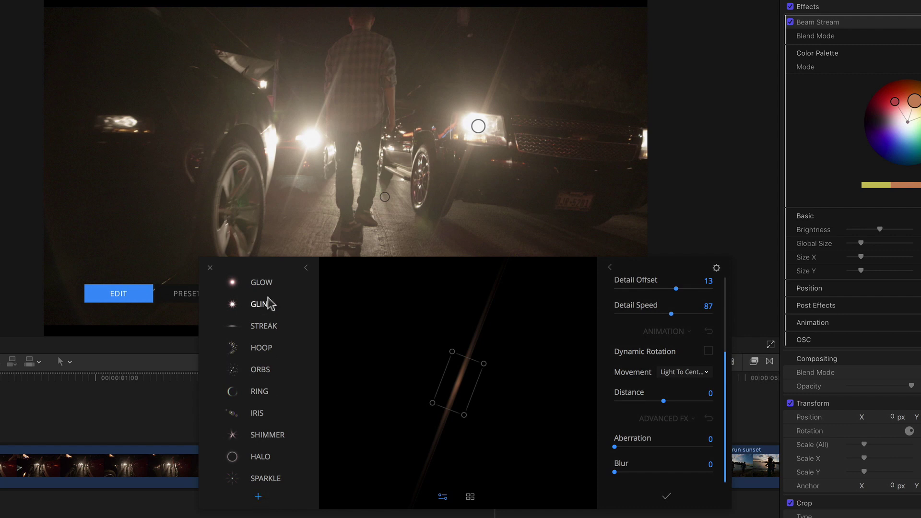
pyautogui.click(261, 282)
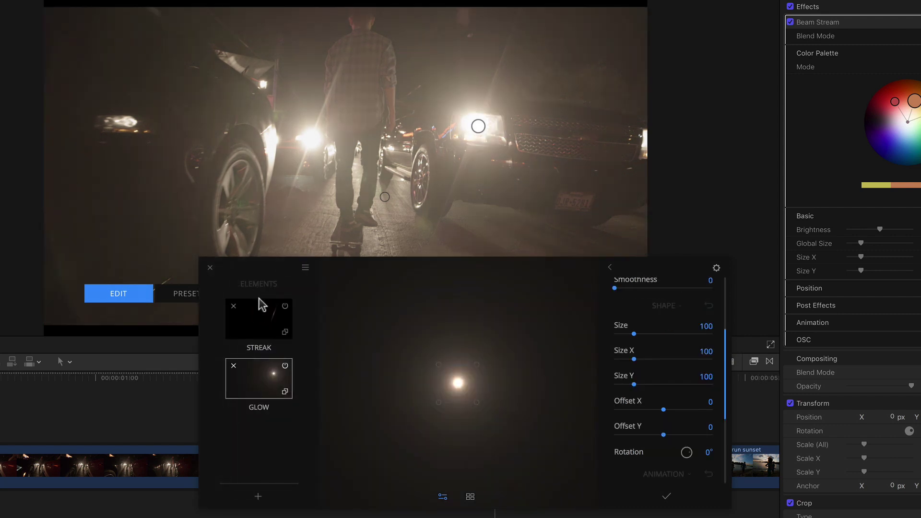
pyautogui.scroll(3, 639, 321)
pyautogui.moveTo(633, 350); pyautogui.dragTo(614, 379)
pyautogui.scroll(-2, 627, 412)
pyautogui.scroll(-2, 626, 410)
pyautogui.scroll(1, 623, 394)
pyautogui.click(616, 303)
pyautogui.click(631, 302)
pyautogui.click(258, 497)
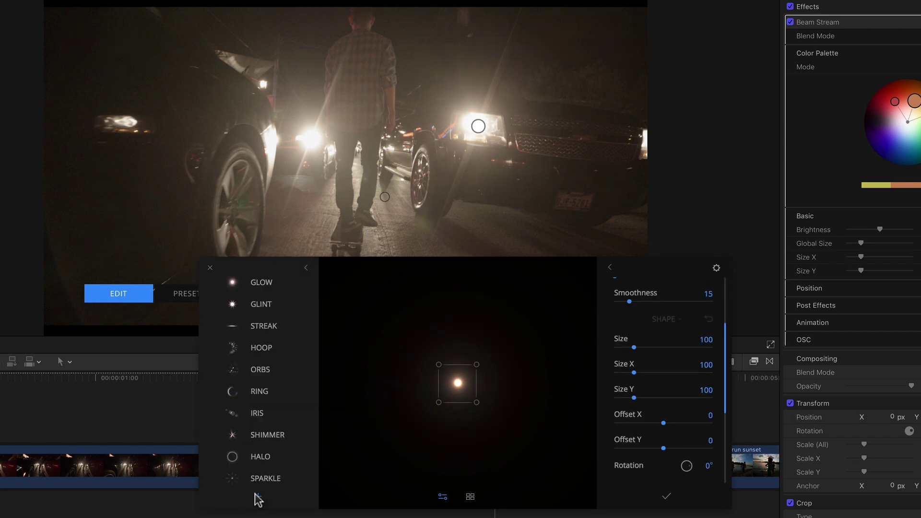
# Step: Shrink the halo around the headlight and lower its Brightness to 8
pyautogui.click(261, 457)
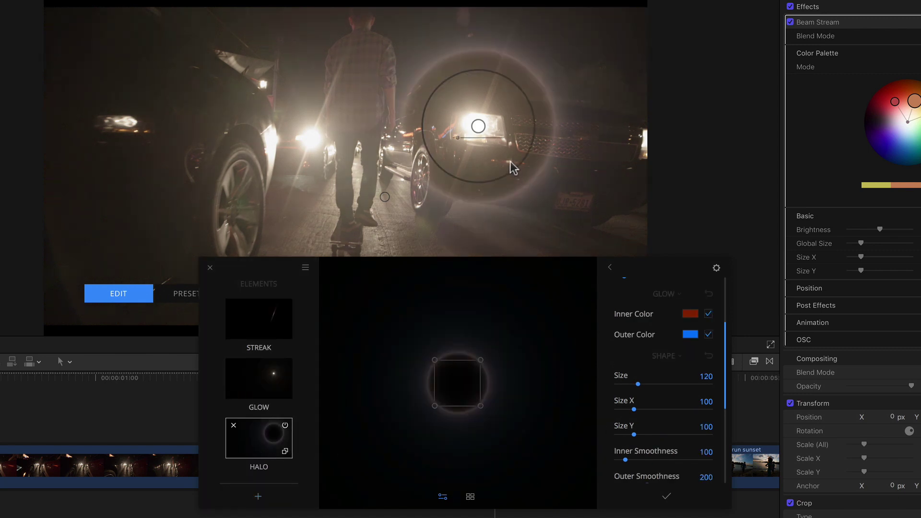
pyautogui.moveTo(521, 163); pyautogui.dragTo(508, 142)
pyautogui.scroll(5, 708, 379)
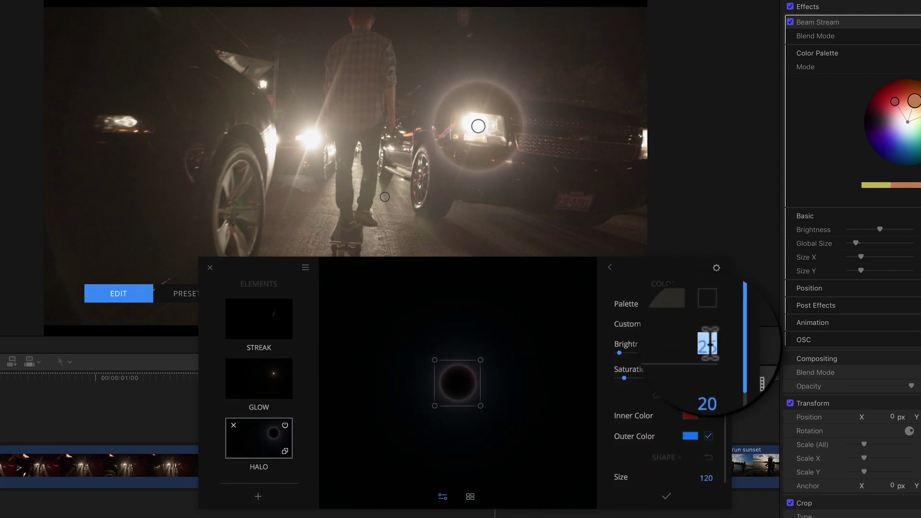
pyautogui.write('8')
pyautogui.press('Return')
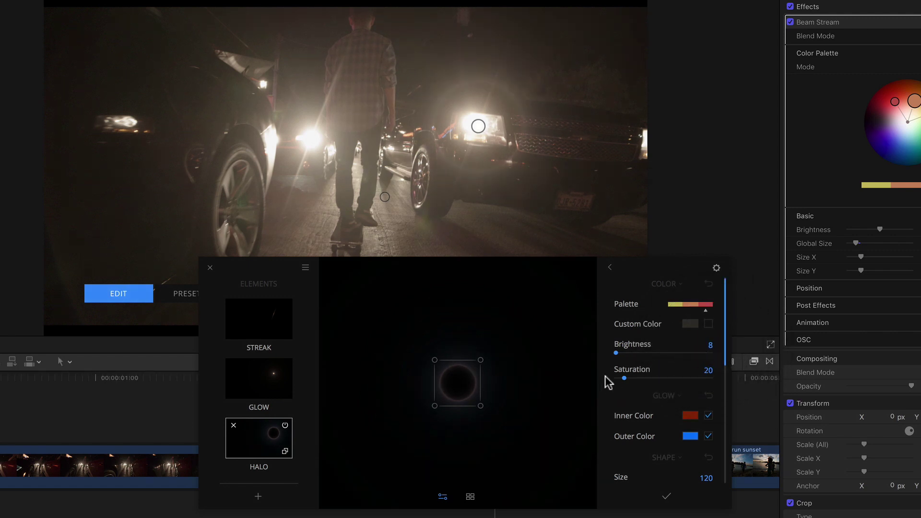
pyautogui.scroll(-5, 605, 375)
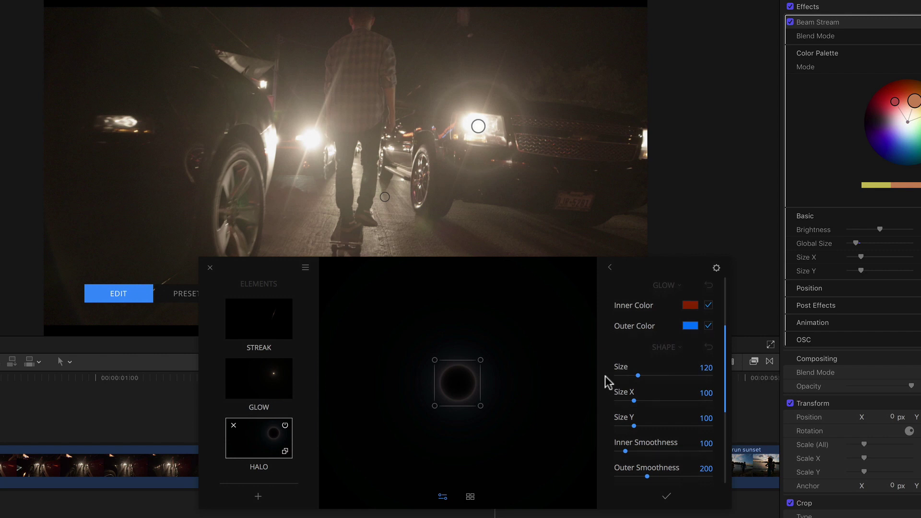
pyautogui.scroll(3, 605, 376)
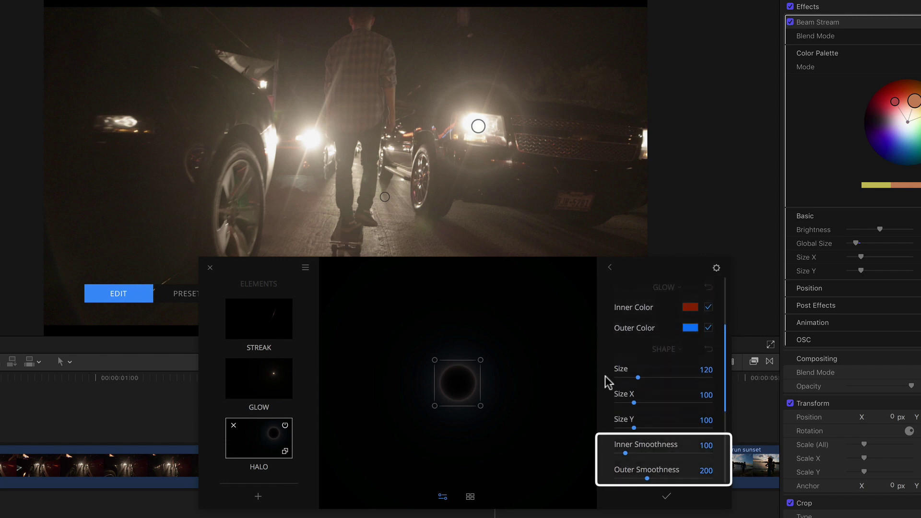
# Step: Add an Orbs element to the flare, below Glow and Halo
pyautogui.click(259, 498)
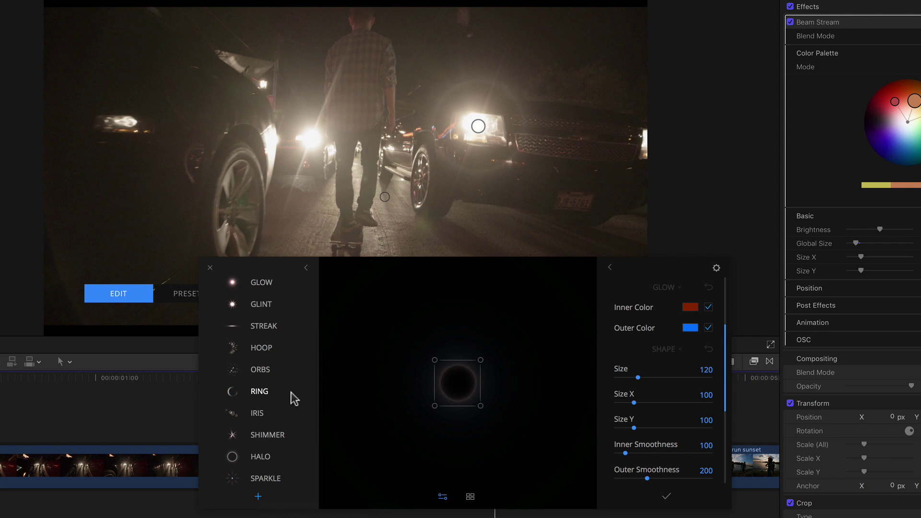
pyautogui.click(262, 374)
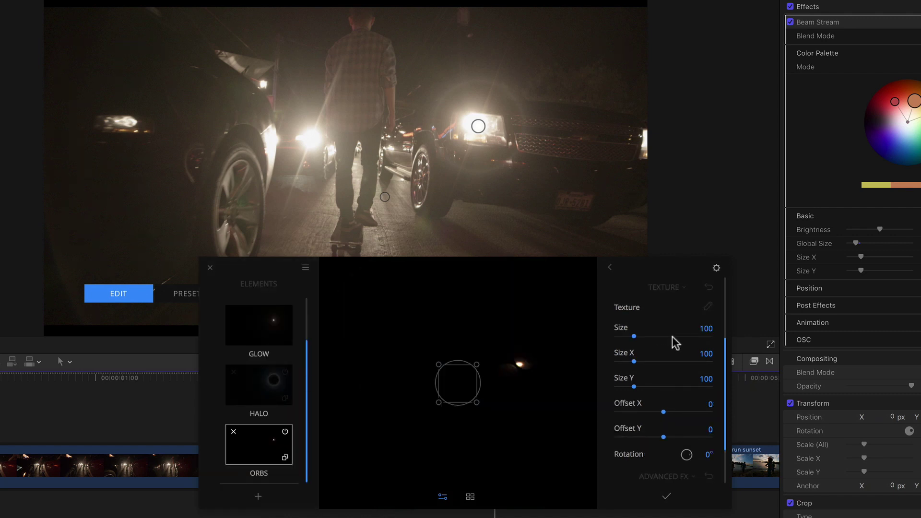
# Step: Set the Orbs element to Brightness 337, texture Size 124 and Gamma 242
pyautogui.scroll(3, 671, 338)
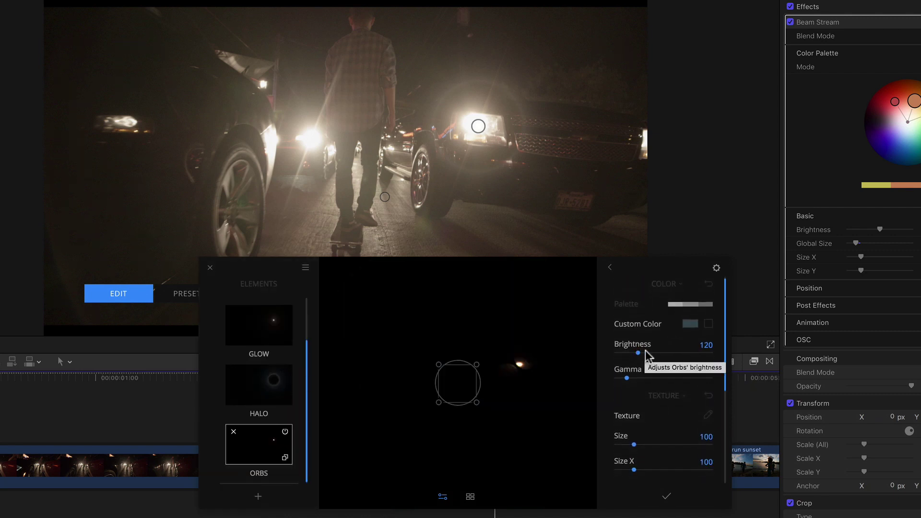
pyautogui.moveTo(647, 350); pyautogui.dragTo(680, 350)
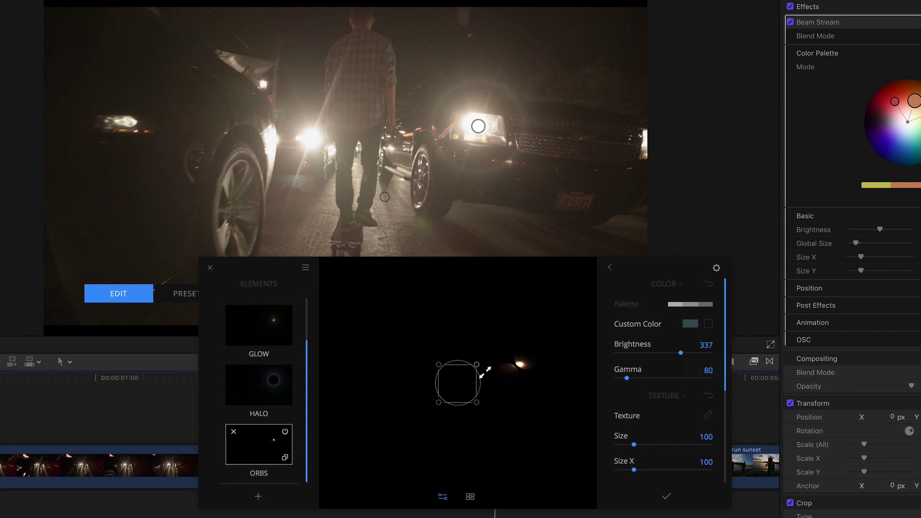
pyautogui.moveTo(492, 367); pyautogui.dragTo(526, 335)
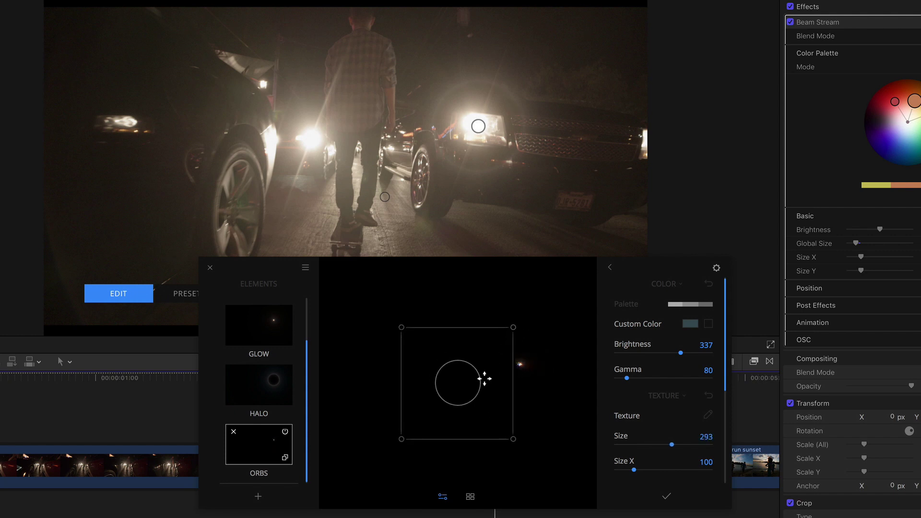
pyautogui.moveTo(485, 378); pyautogui.dragTo(566, 335)
pyautogui.moveTo(512, 327); pyautogui.dragTo(481, 359)
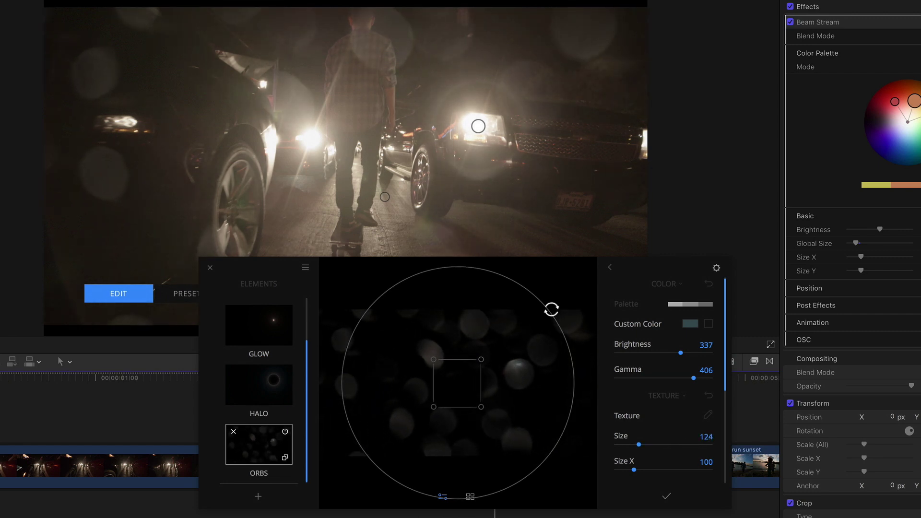
pyautogui.moveTo(548, 310); pyautogui.dragTo(512, 339)
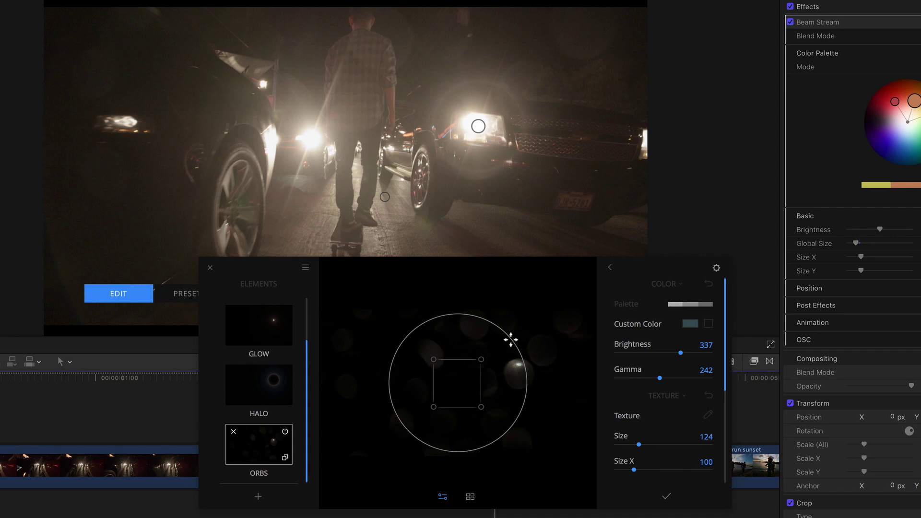
# Step: Set the orbs texture Size to 136 and Offset X to -7
pyautogui.scroll(2, 602, 382)
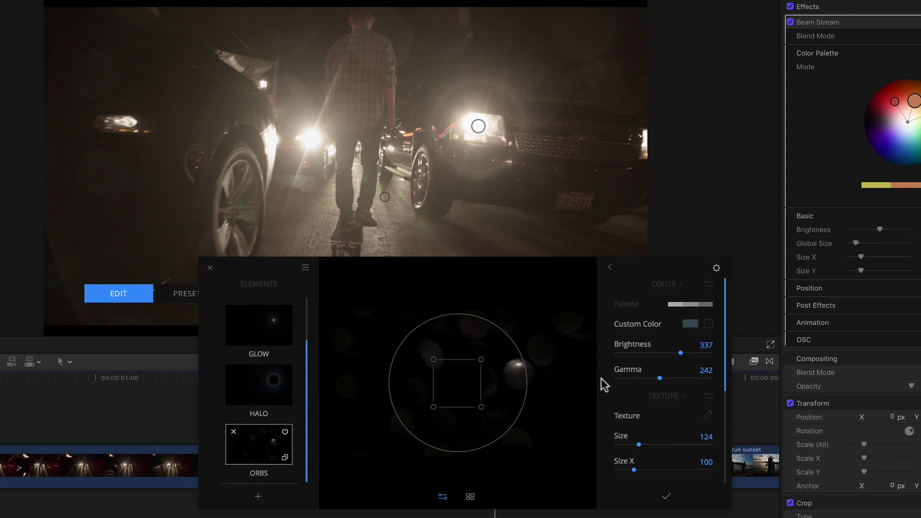
pyautogui.scroll(-4, 599, 378)
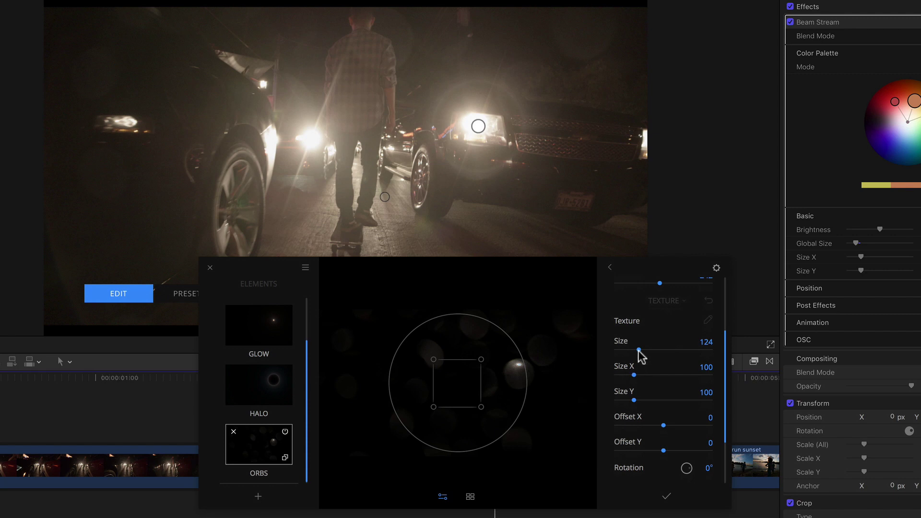
pyautogui.moveTo(639, 349)
pyautogui.mouseDown()
pyautogui.moveTo(651, 350)
pyautogui.moveTo(641, 350)
pyautogui.mouseUp()
pyautogui.moveTo(663, 426)
pyautogui.mouseDown()
pyautogui.moveTo(648, 426)
pyautogui.moveTo(662, 426)
pyautogui.mouseUp()
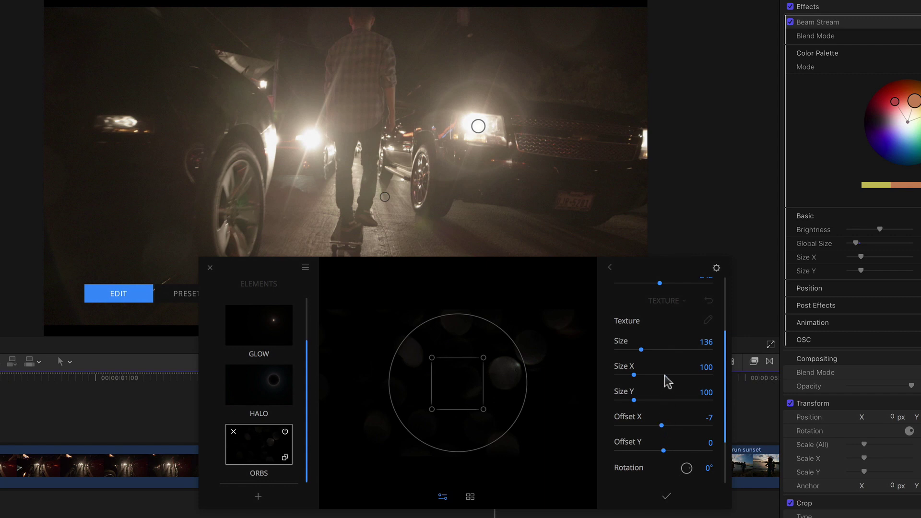
# Step: Apply the Lens Dirt 50 texture to the Orbs element
pyautogui.click(707, 320)
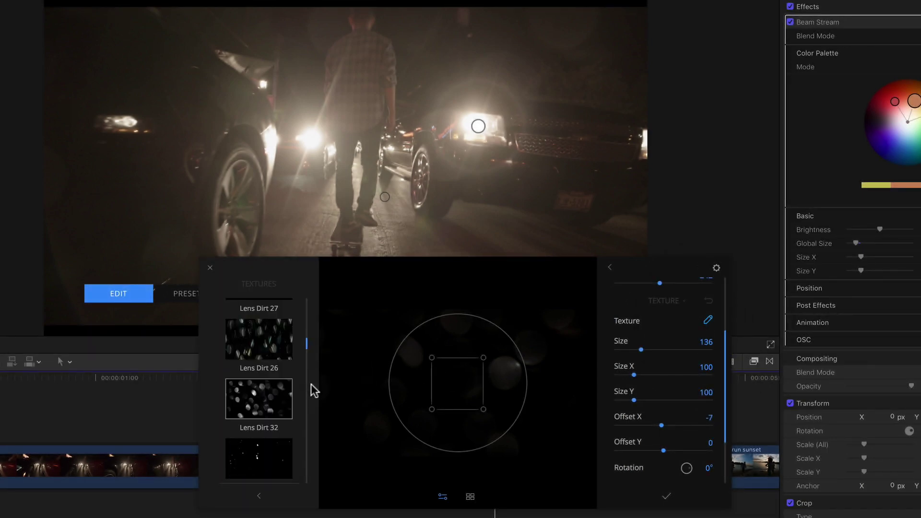
pyautogui.scroll(10, 300, 388)
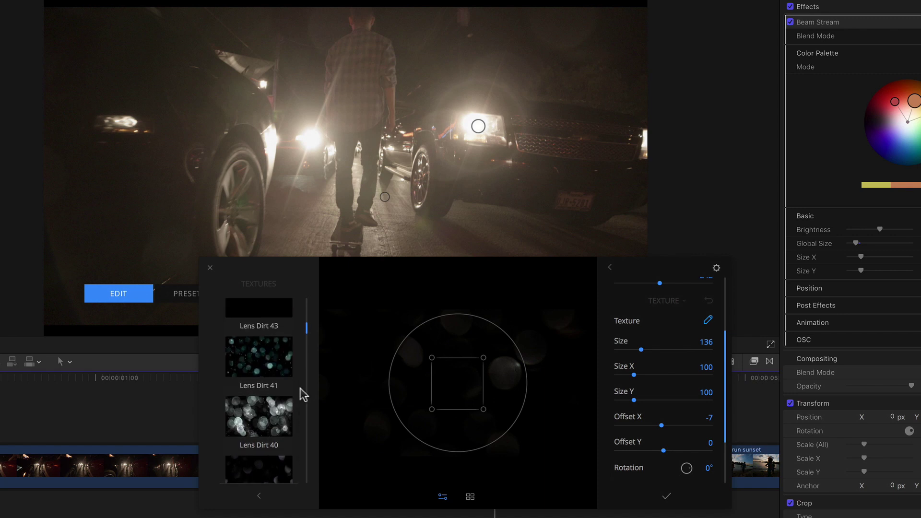
pyautogui.scroll(2, 303, 394)
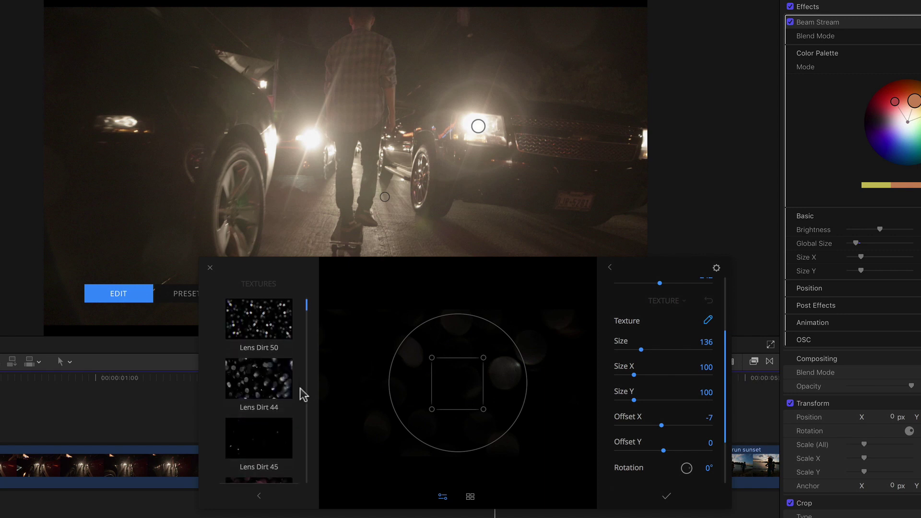
pyautogui.scroll(-8, 303, 394)
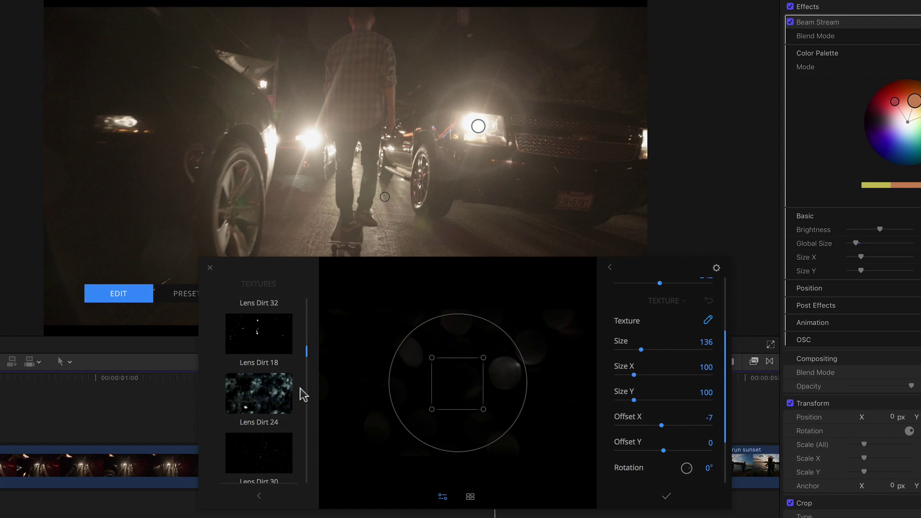
pyautogui.scroll(10, 303, 394)
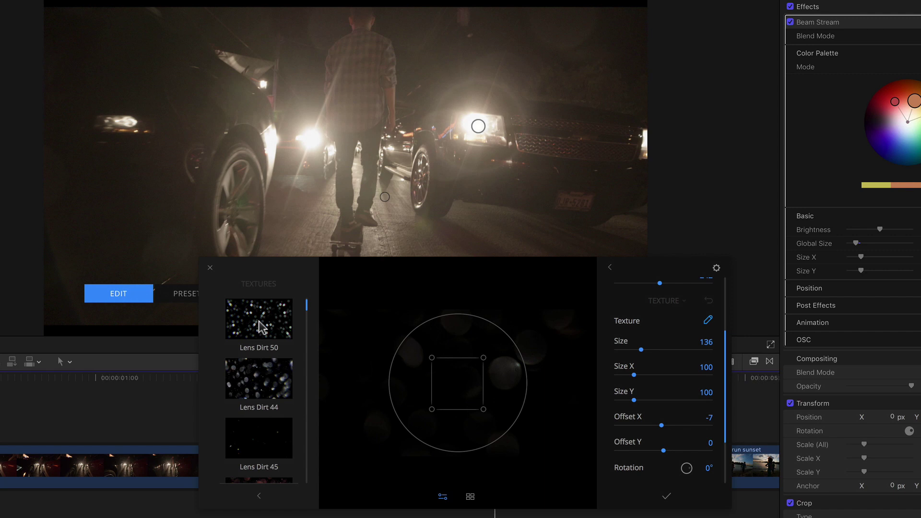
pyautogui.click(272, 328)
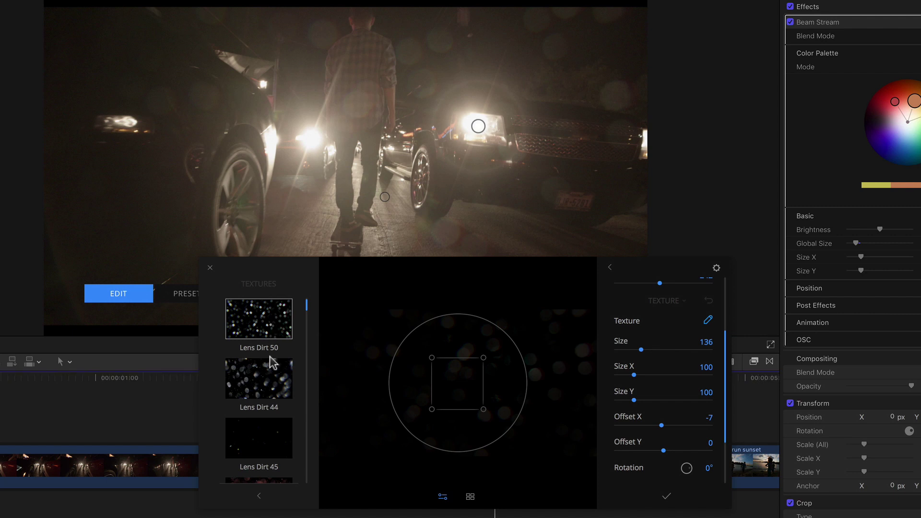
# Step: Lower the Orbs element's Gamma to 176
pyautogui.click(259, 497)
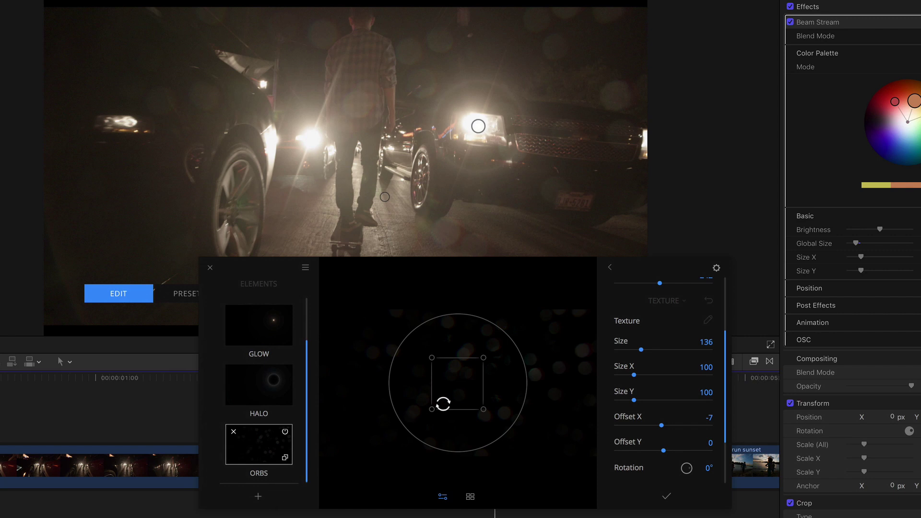
pyautogui.scroll(4, 609, 362)
pyautogui.moveTo(660, 378); pyautogui.dragTo(646, 381)
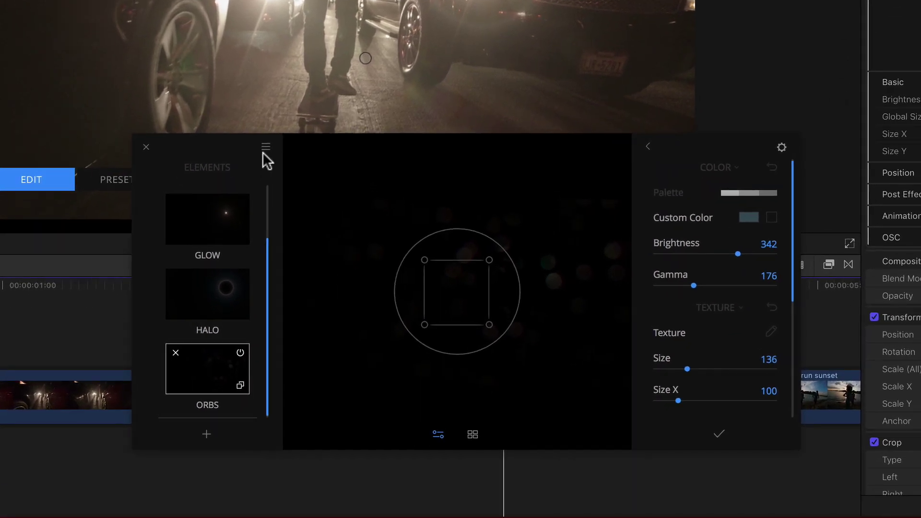
# Step: Name the flare preset 'My Headlight Flare' and file it under a new custom category
pyautogui.click(265, 149)
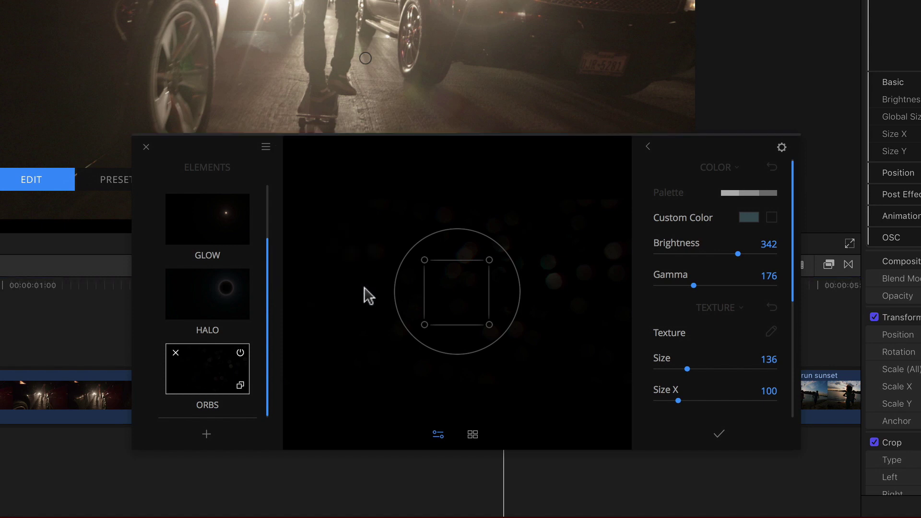
pyautogui.click(364, 287)
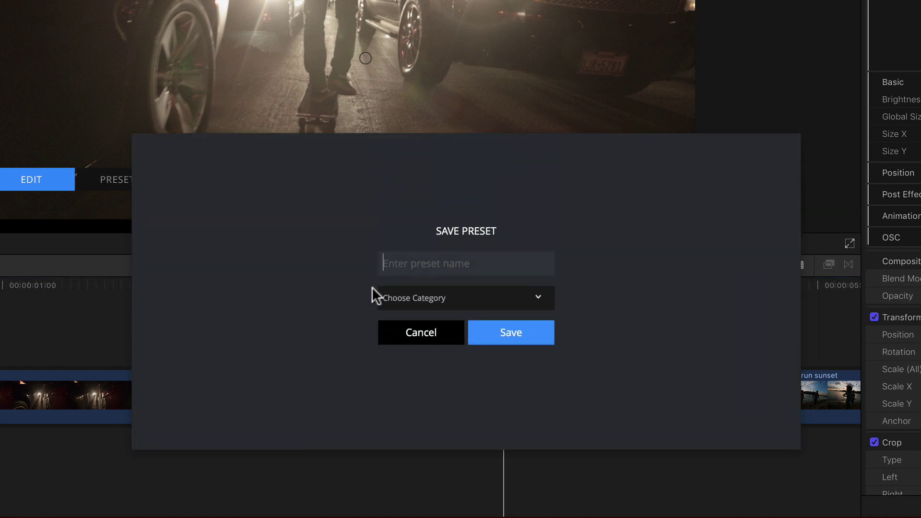
pyautogui.write('My Headl')
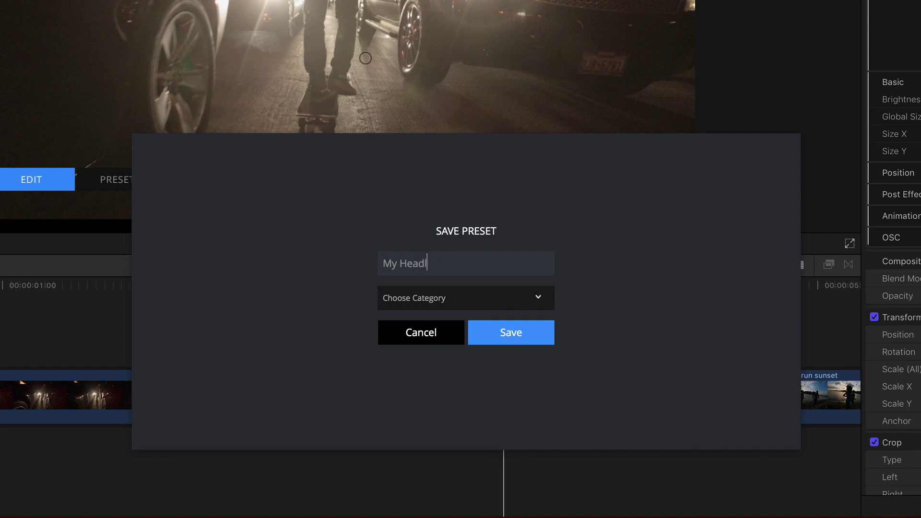
pyautogui.write('ight Flare')
pyautogui.click(536, 296)
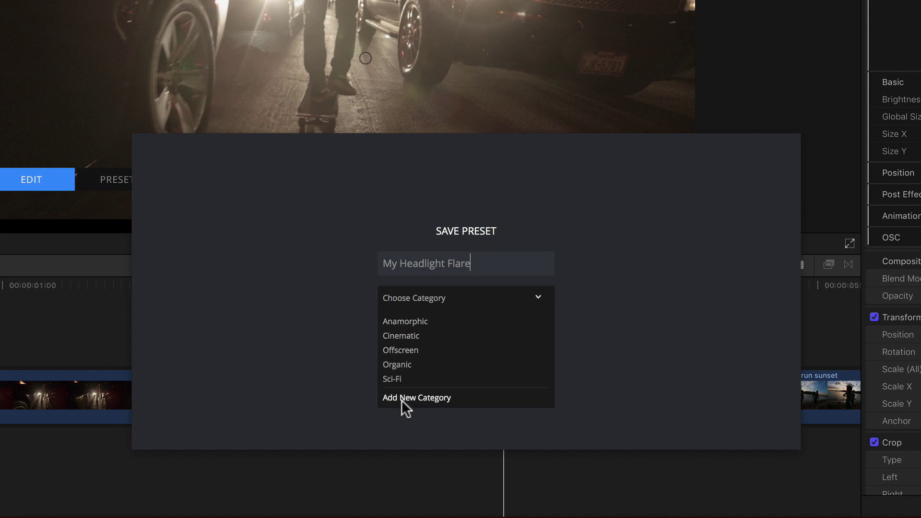
pyautogui.click(479, 399)
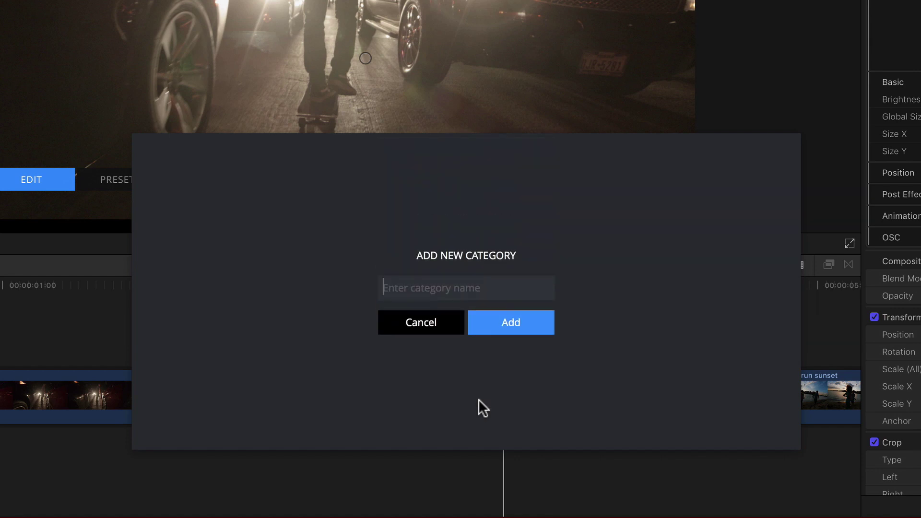
pyautogui.write('Rob')
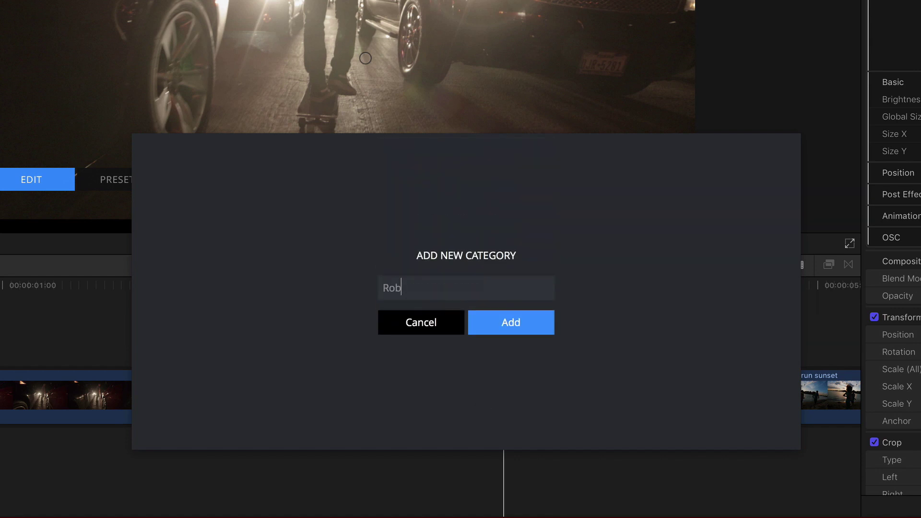
pyautogui.write('s')
pyautogui.click(514, 329)
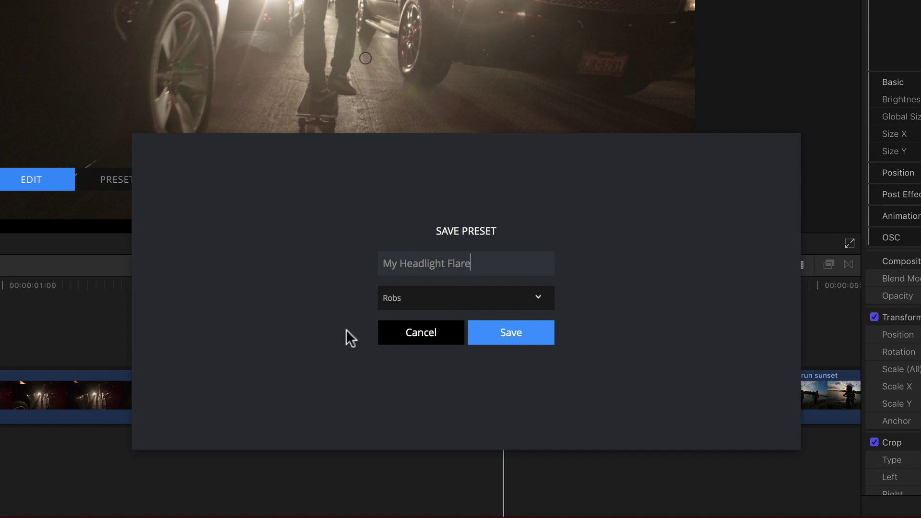
# Step: Save the preset and filter the Presets browser to the new custom category
pyautogui.click(517, 338)
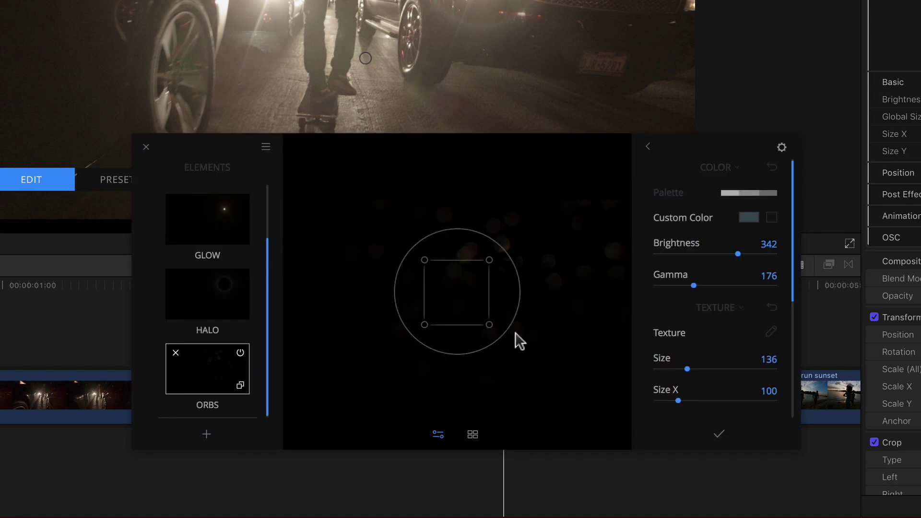
pyautogui.click(473, 434)
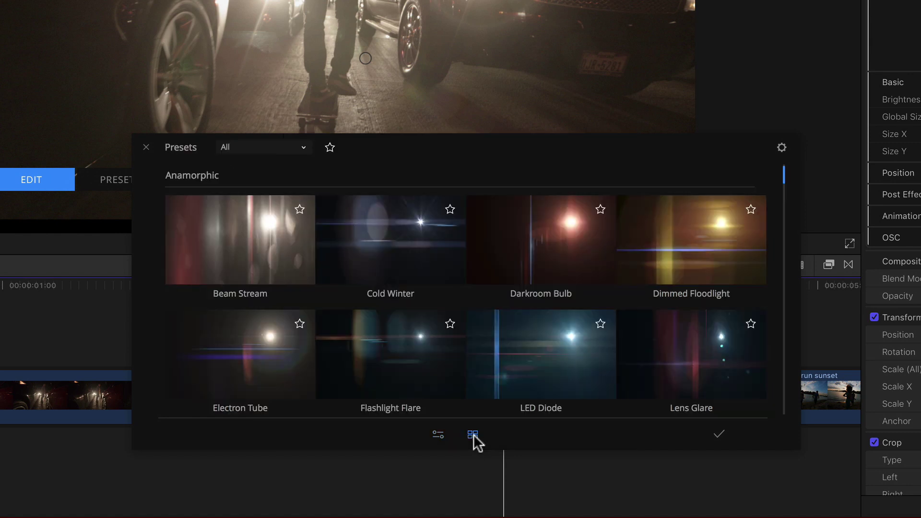
pyautogui.click(300, 146)
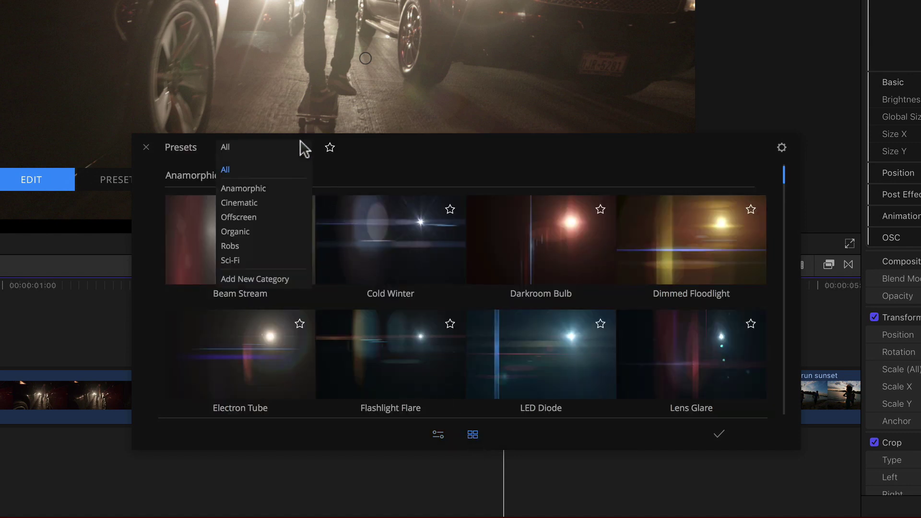
pyautogui.click(266, 243)
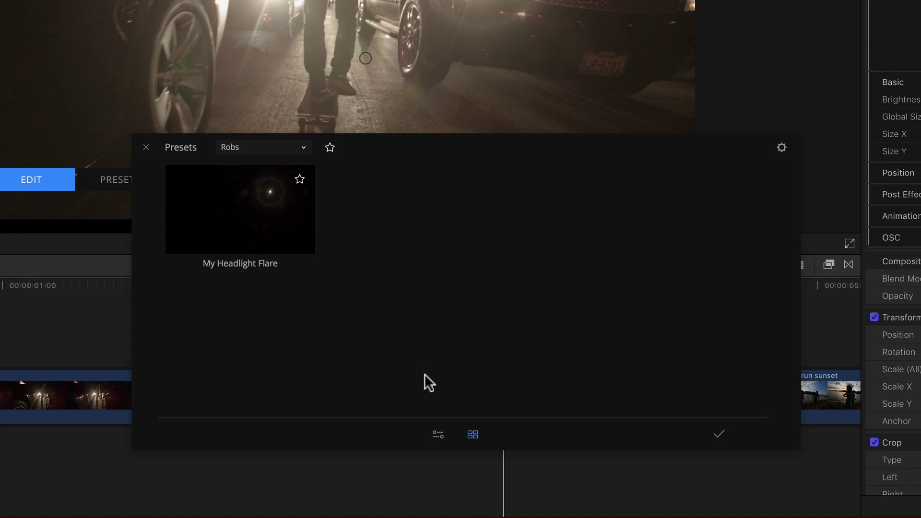
# Step: Return to the flare editor and review the Orbs settings: Size 136, Offset X -7
pyautogui.click(437, 435)
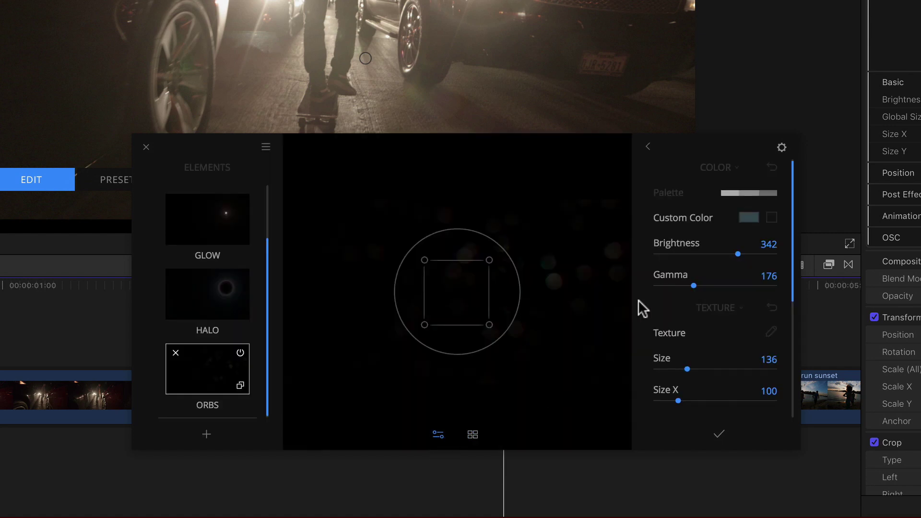
pyautogui.scroll(-2, 637, 299)
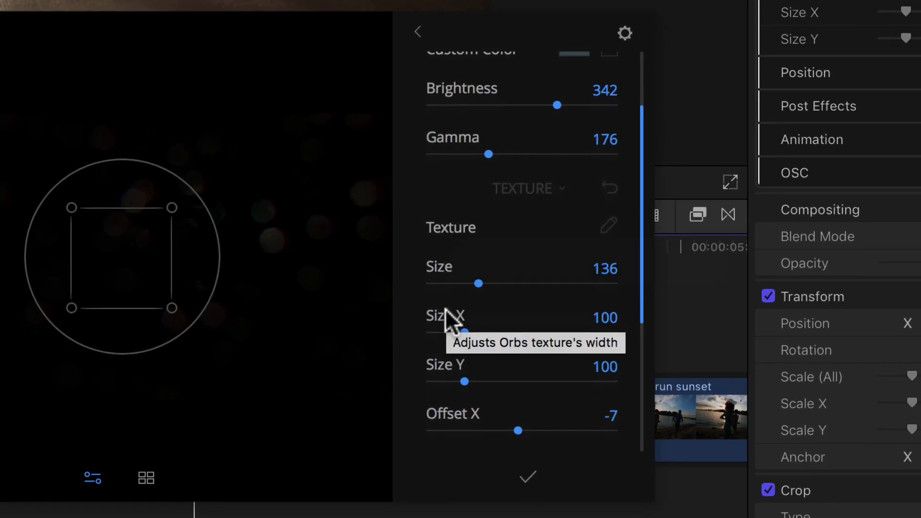
pyautogui.scroll(-5, 445, 310)
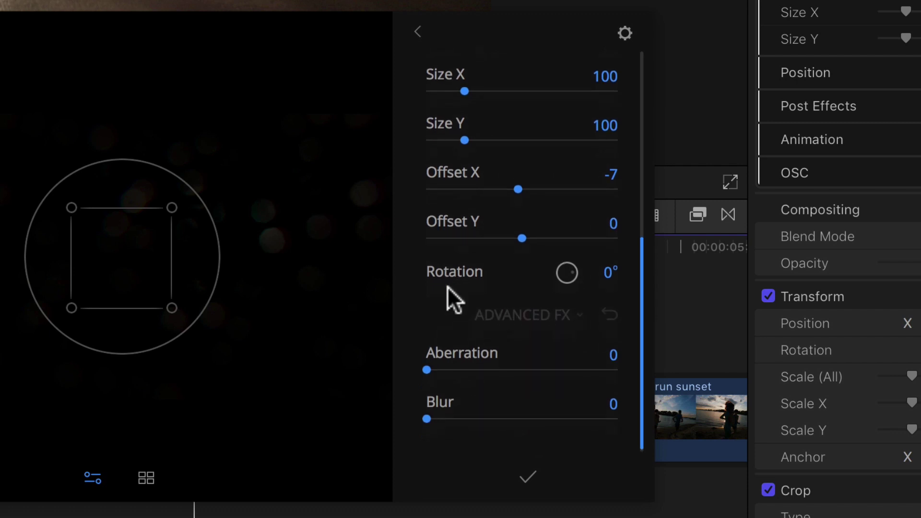
pyautogui.scroll(-1, 456, 356)
pyautogui.scroll(10, 451, 103)
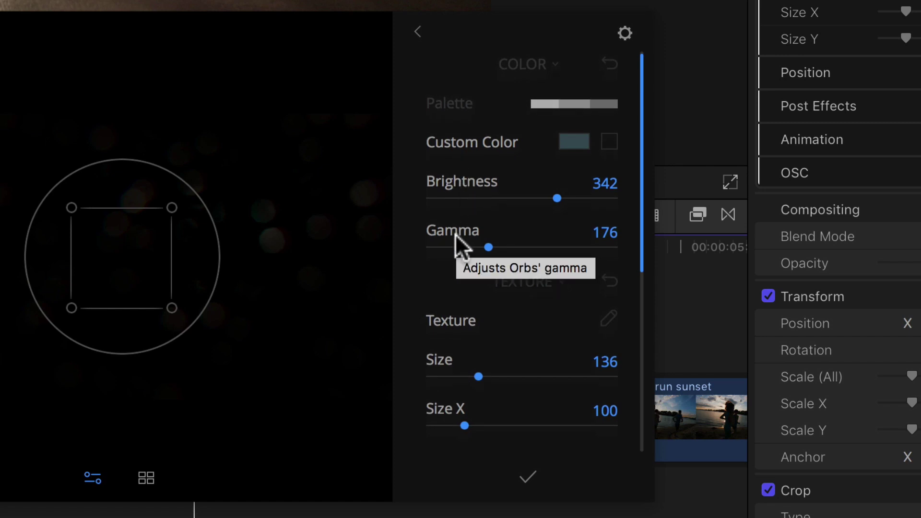
pyautogui.scroll(-10, 455, 238)
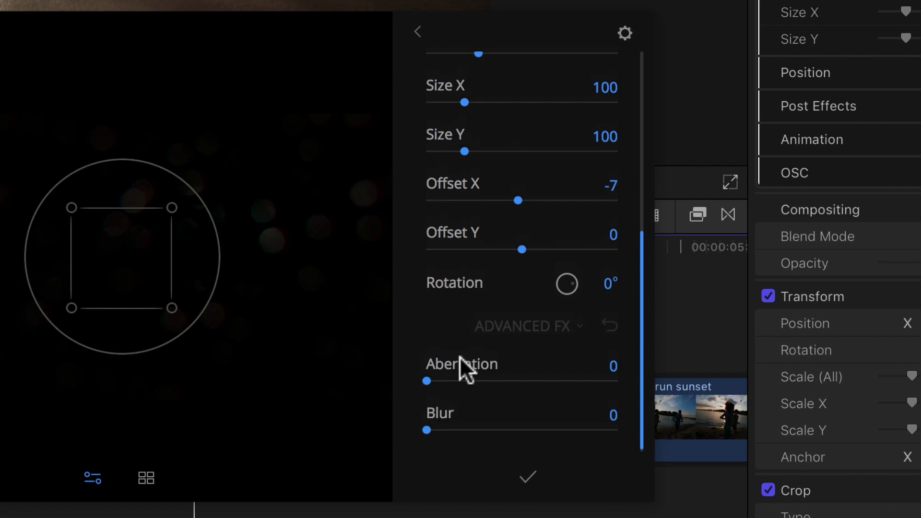